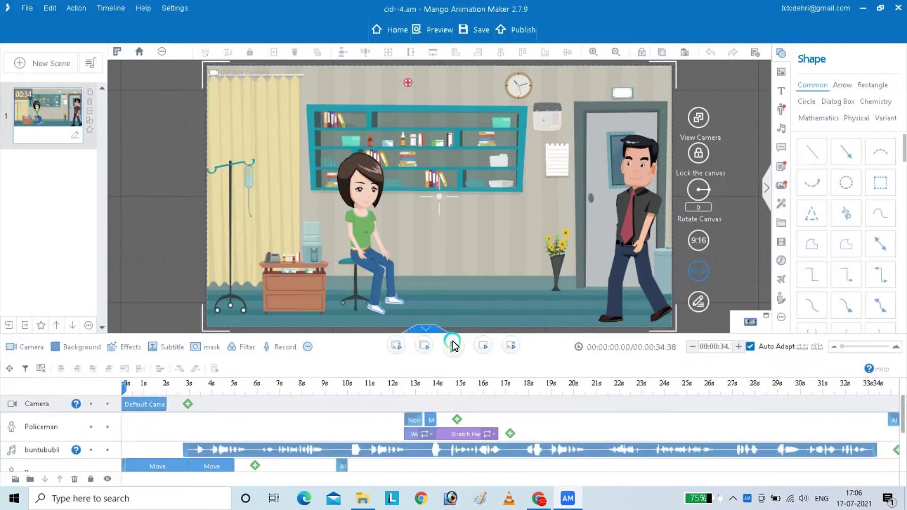
Step: Play the scene up to about 26 seconds to review the animation, and return the playhead to the start
left_click(451, 346)
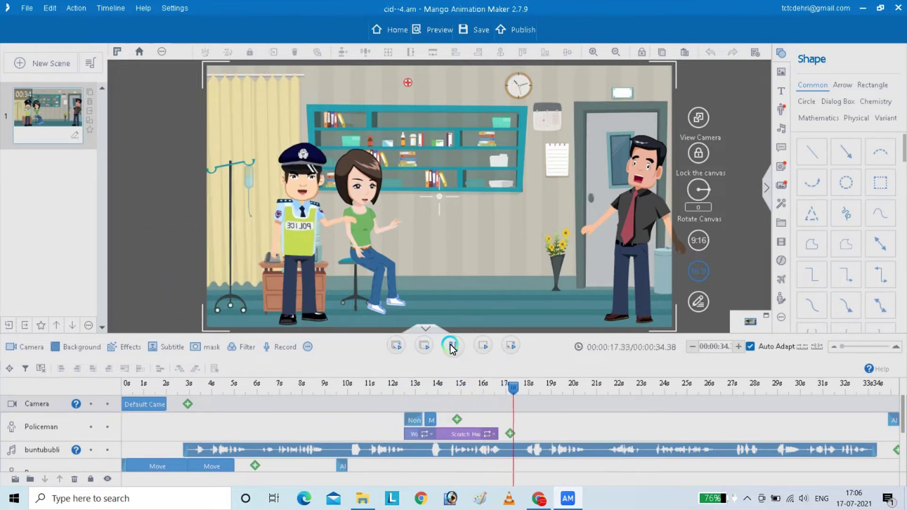
left_click(450, 347)
left_click(450, 347)
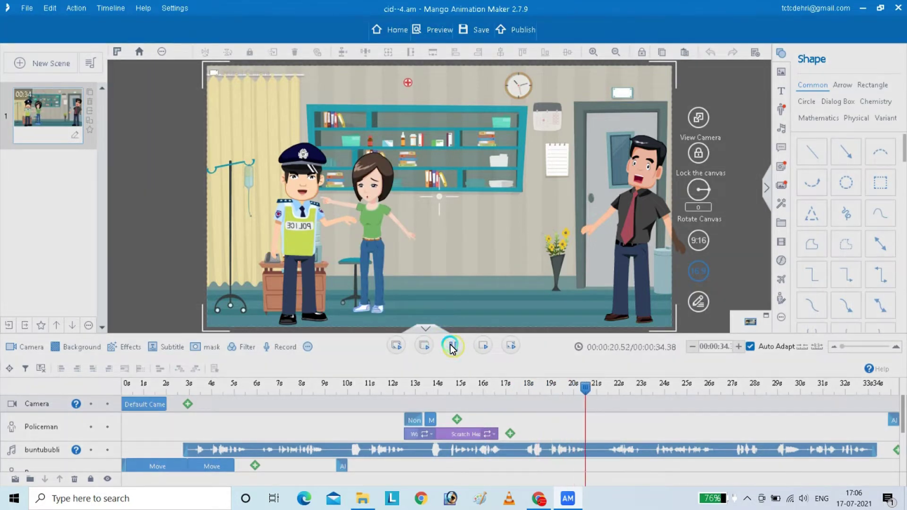
left_click(450, 347)
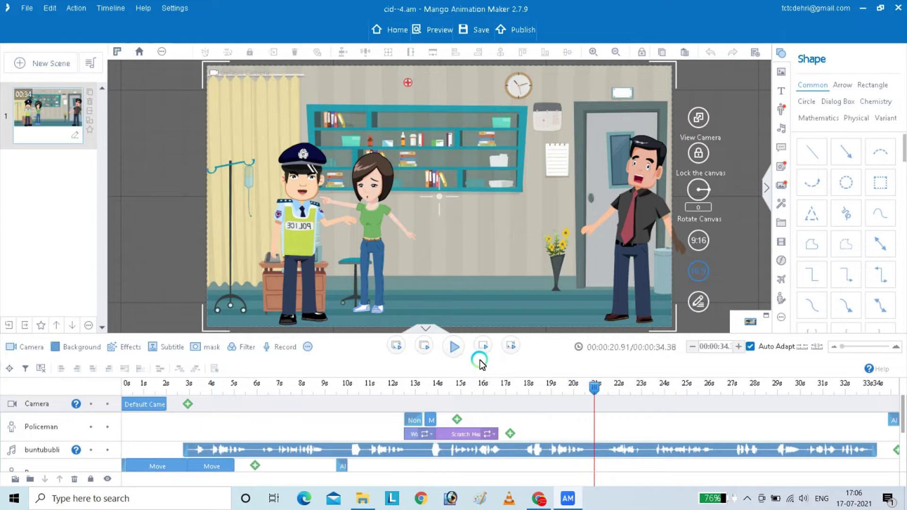
left_click(458, 348)
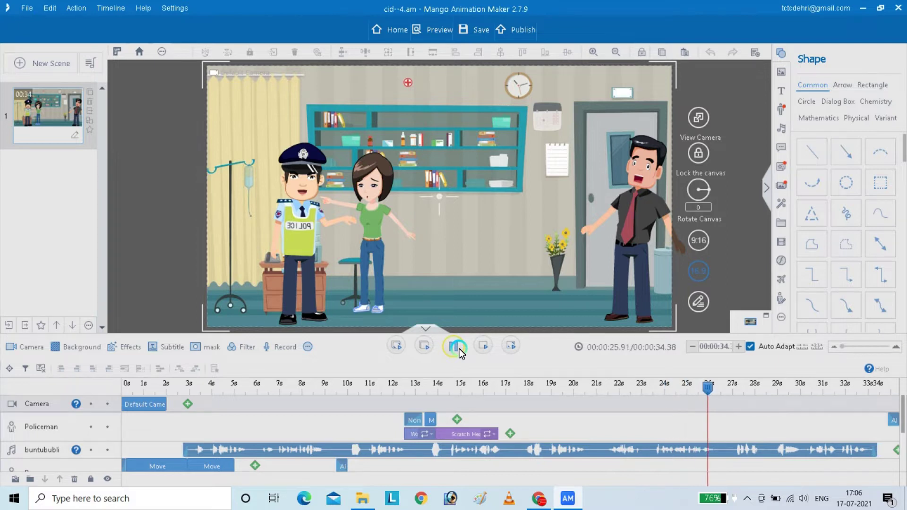
left_click(458, 348)
left_click_drag(722, 389, 96, 445)
left_click(436, 332)
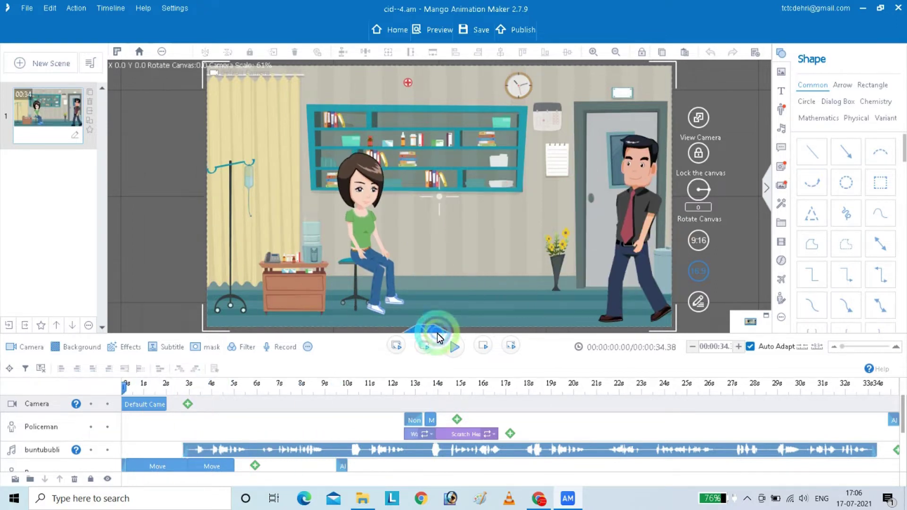
Step: Play the first six seconds in short stretches to examine the Boss's walk past the seated woman and his stop at the door
left_click(457, 352)
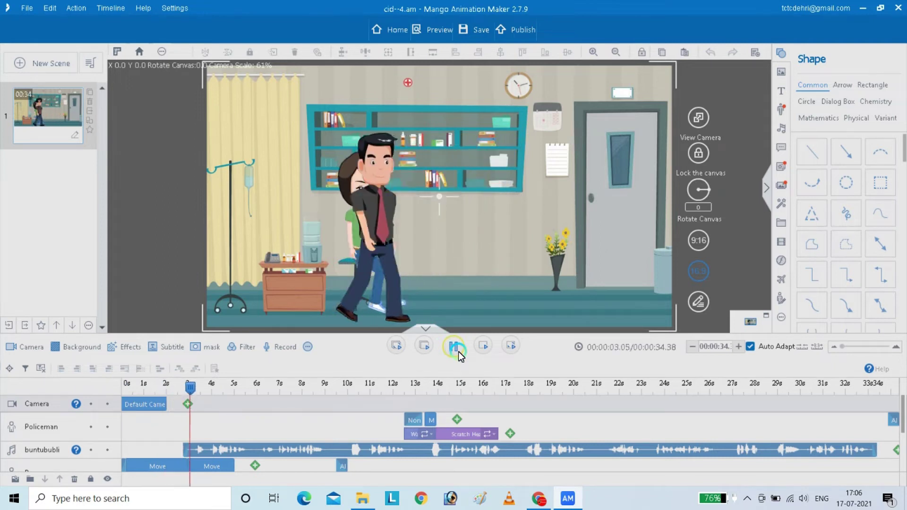
left_click(453, 352)
left_click(308, 365)
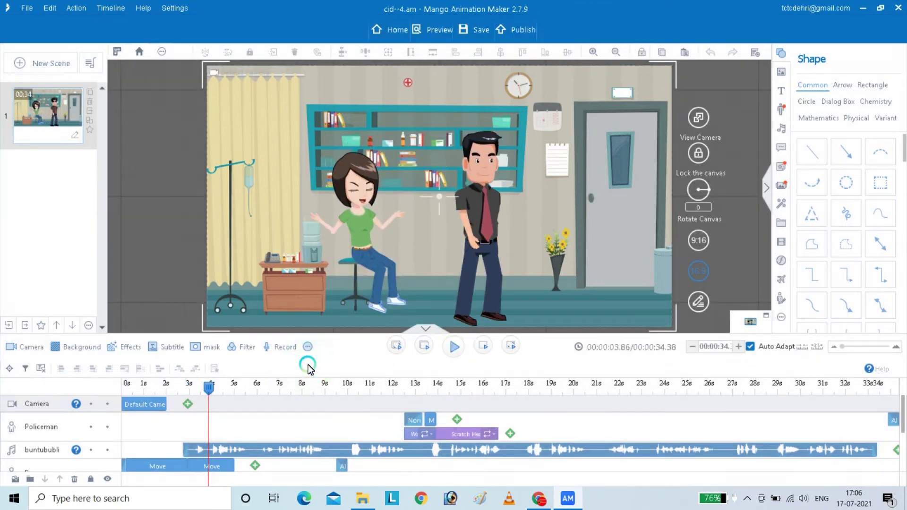
left_click(390, 290)
left_click(399, 221)
left_click(399, 217)
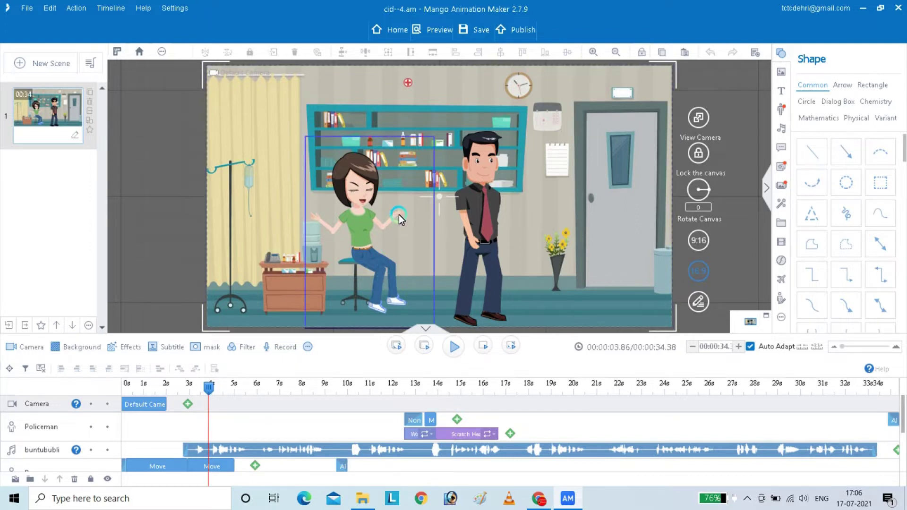
left_click(404, 210)
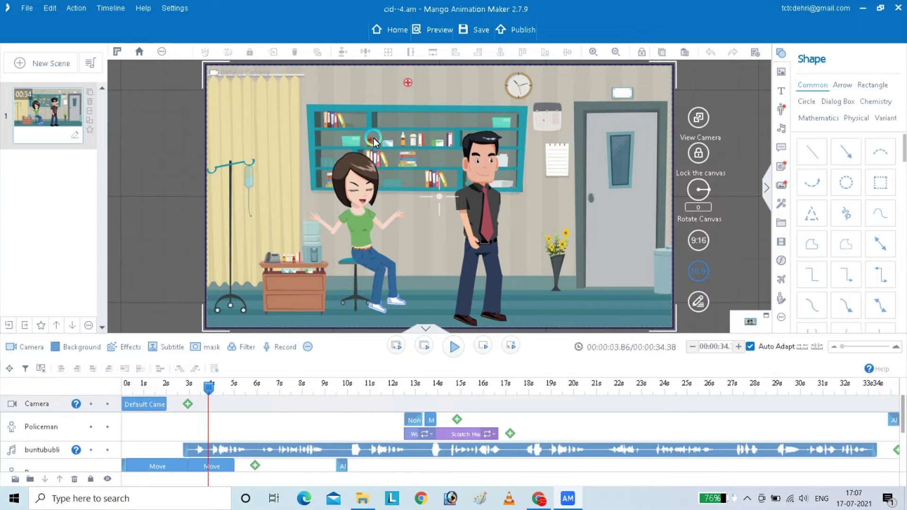
left_click(373, 260)
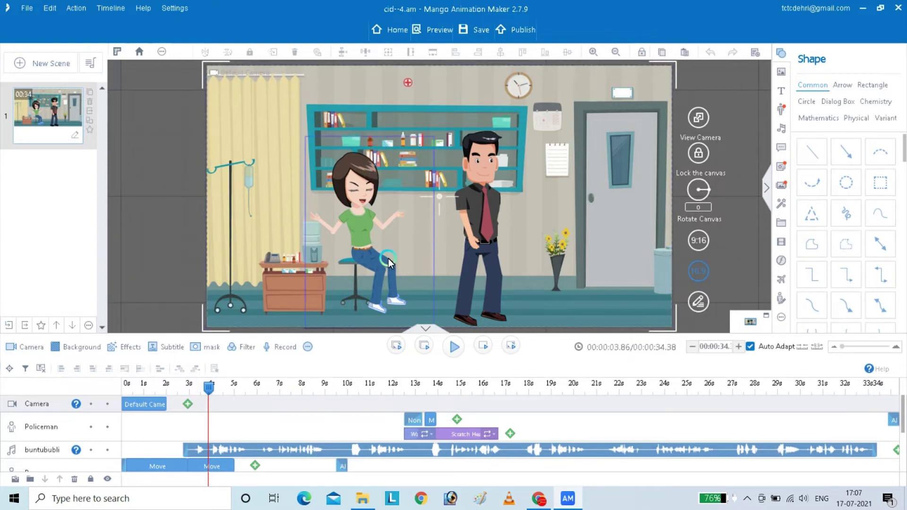
left_click(453, 347)
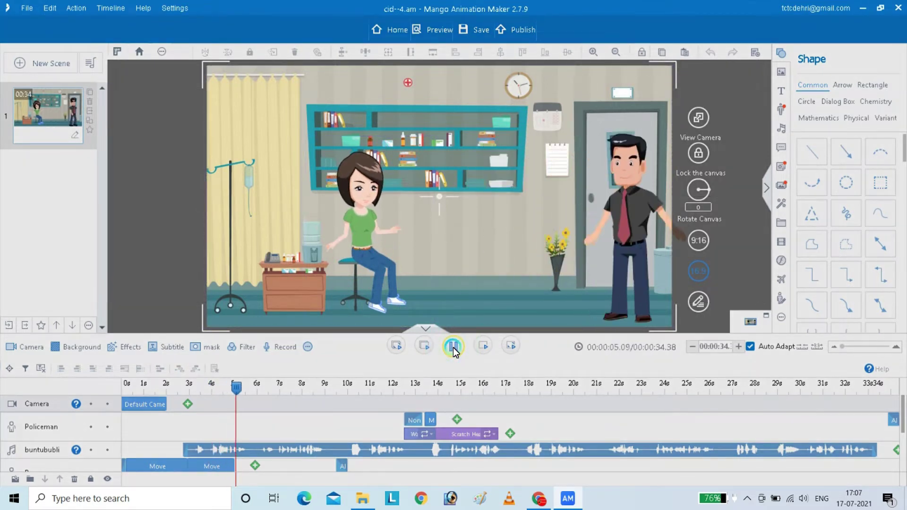
left_click(453, 347)
left_click(395, 375)
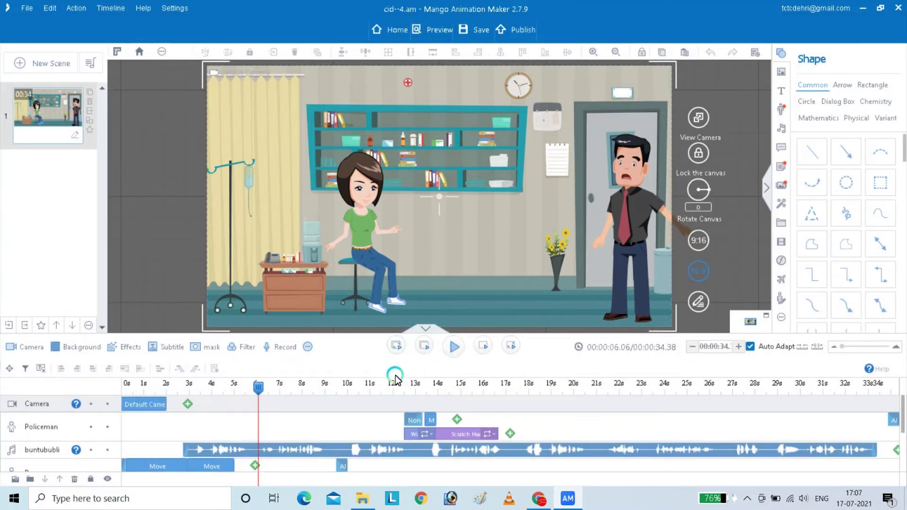
Step: Replace the Boss's Dismay2 action at about 5 seconds with the Sadly motion action
left_click(903, 415)
left_click_drag(902, 404, 903, 422)
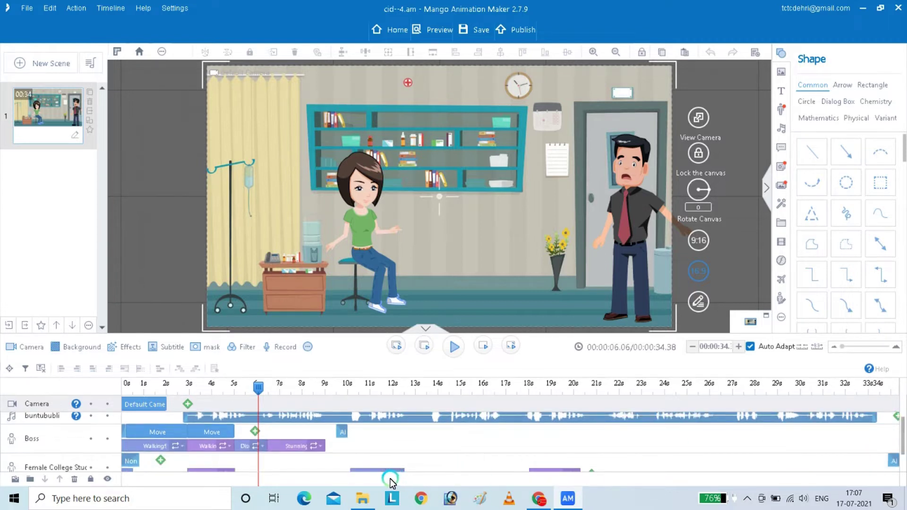
left_click(240, 446)
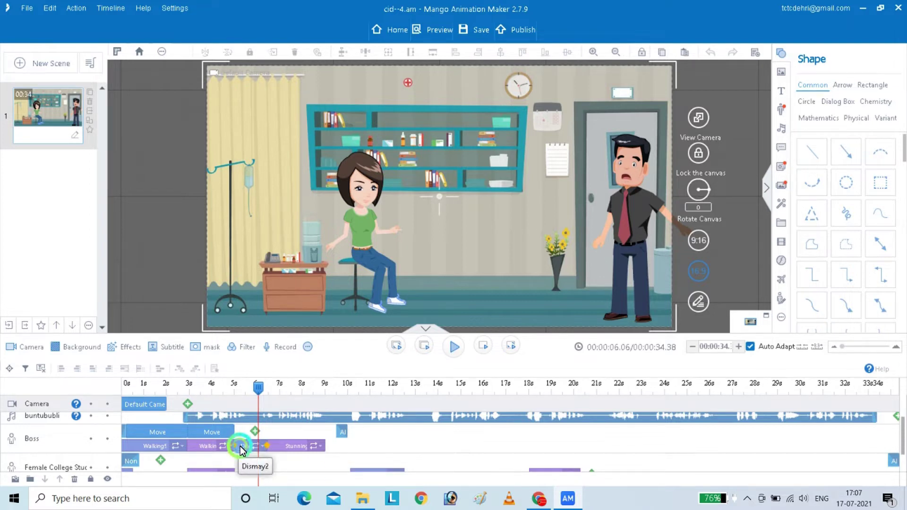
double_click(240, 446)
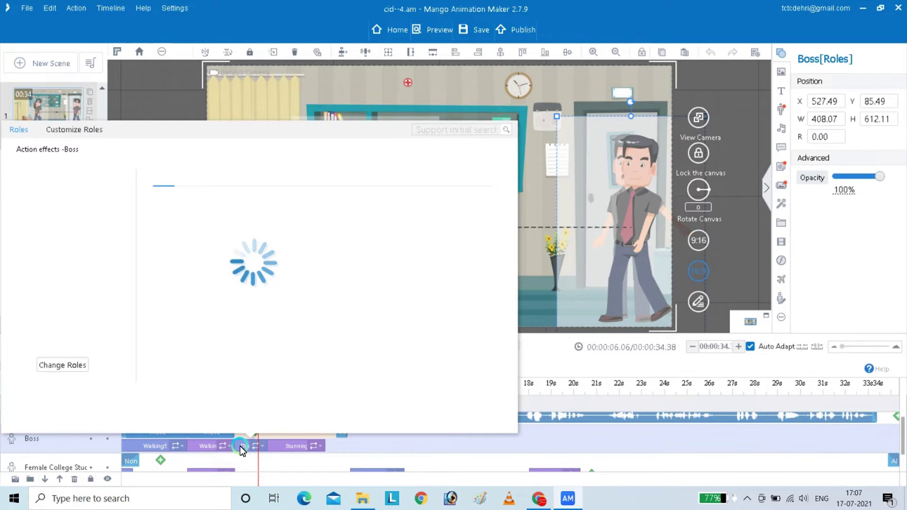
left_click(267, 279)
left_click(273, 178)
left_click(276, 179)
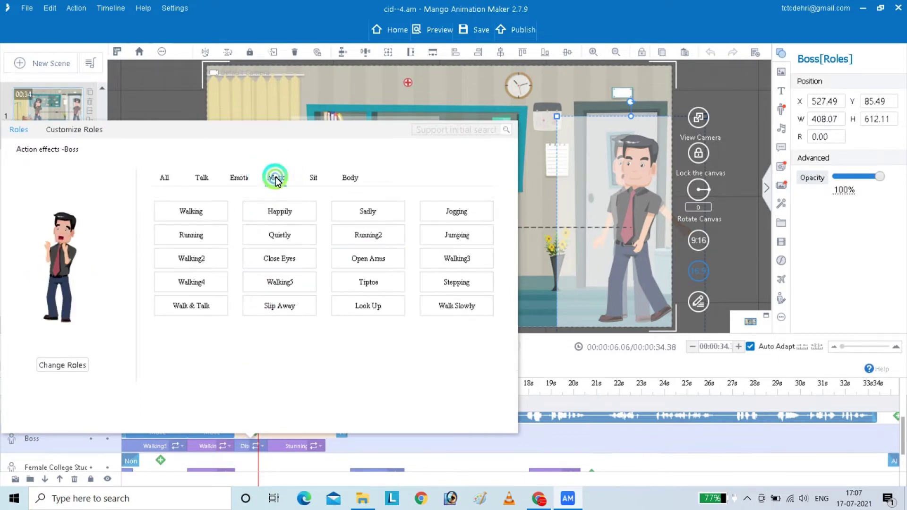
left_click(365, 212)
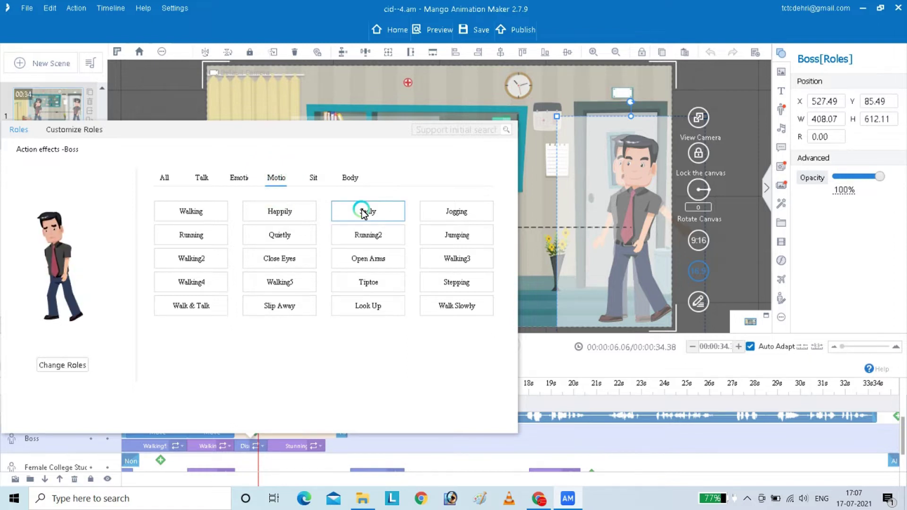
left_click(364, 213)
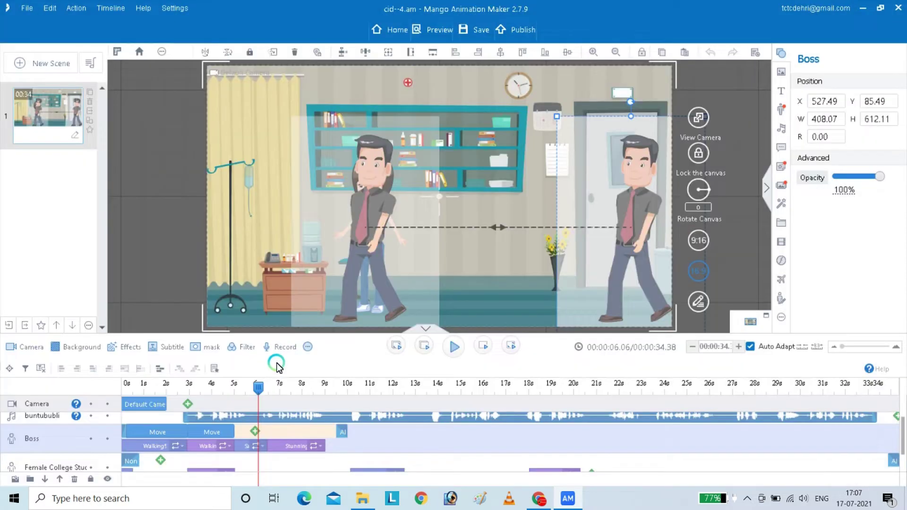
Step: Add a Move emphasis effect to the Boss after his second Move, using the Constant speed curve preset
left_click(271, 395)
left_click(263, 408)
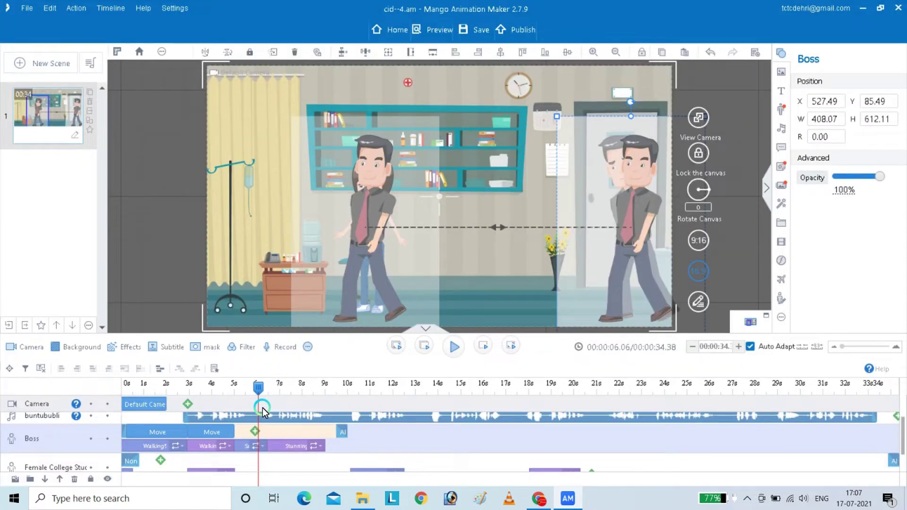
left_click_drag(258, 388, 234, 406)
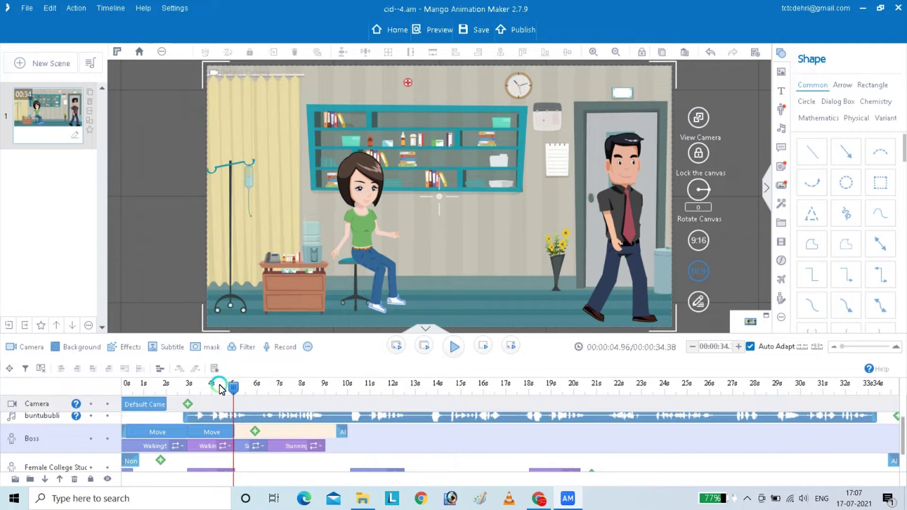
double_click(254, 429)
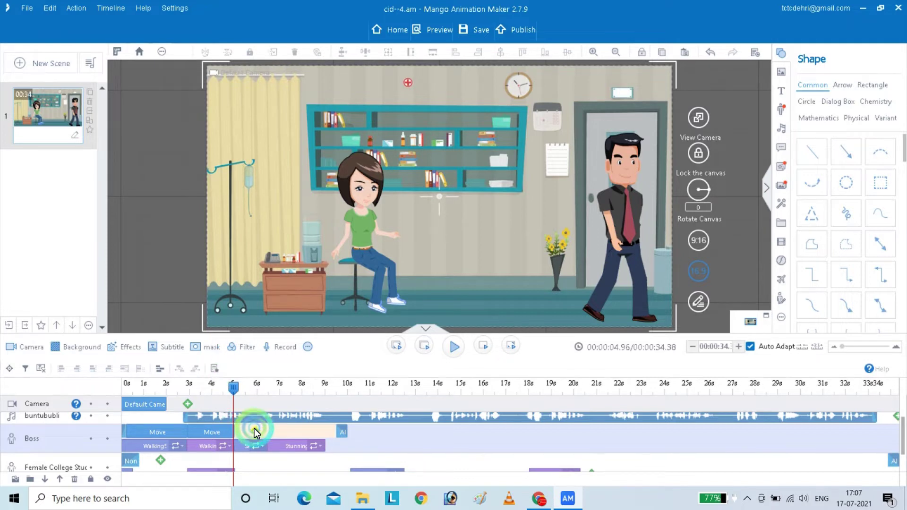
left_click(90, 226)
left_click(41, 178)
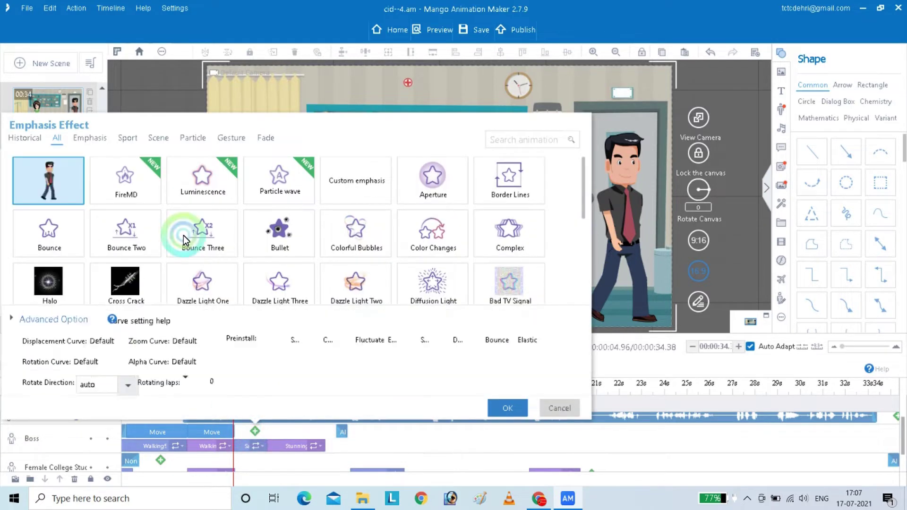
left_click(348, 357)
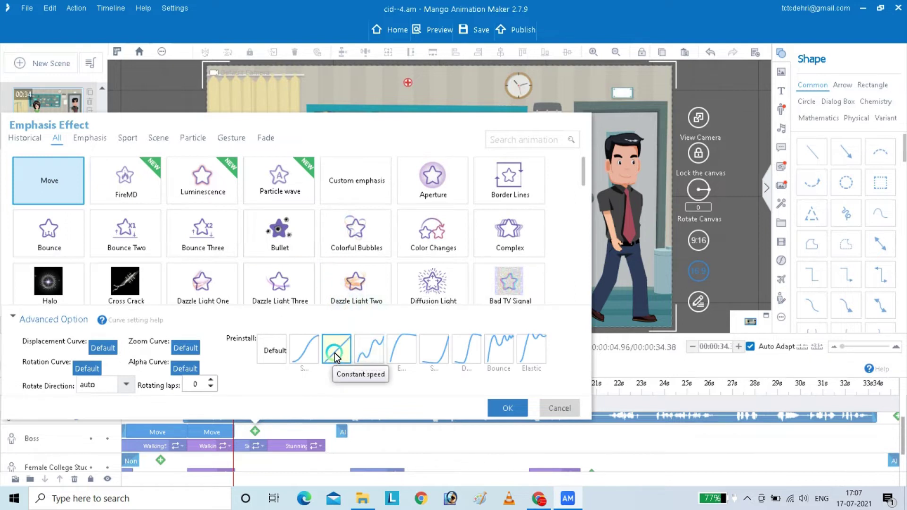
left_click(335, 353)
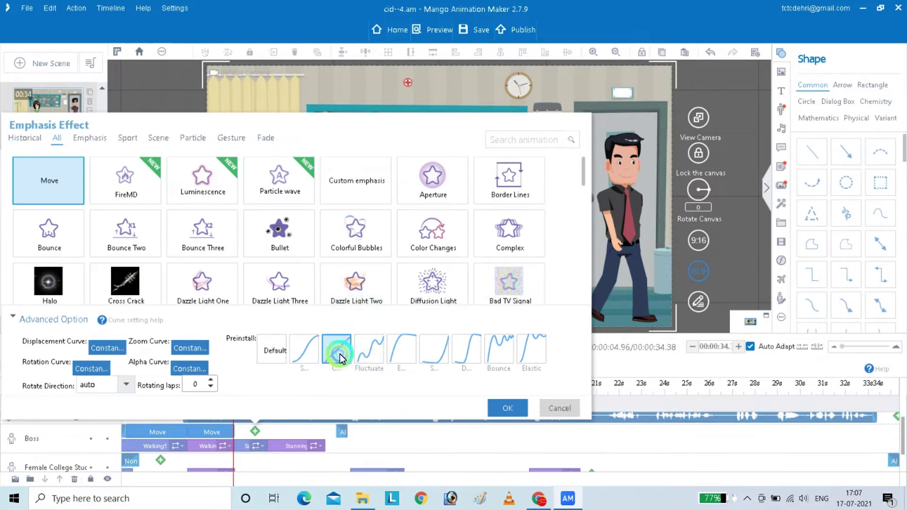
left_click(509, 409)
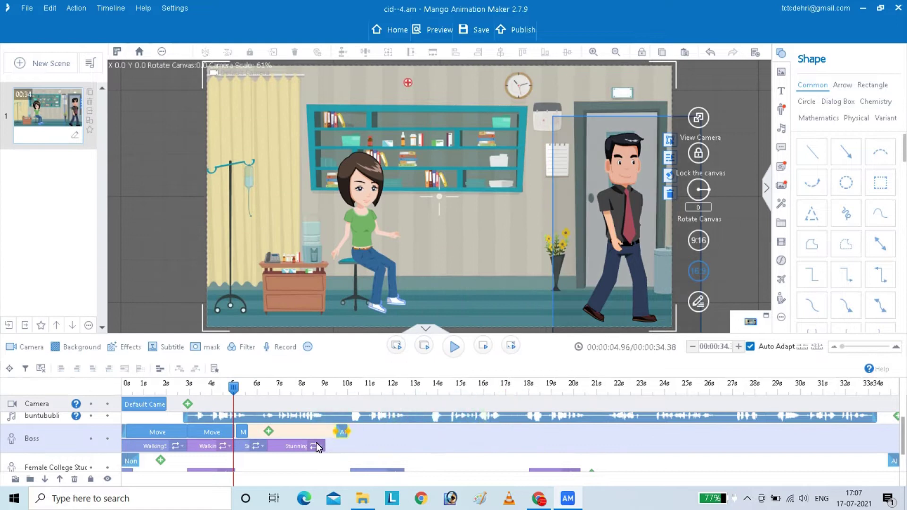
Step: Lengthen the Boss's new Move to end at about 6.4 seconds and place its end position beside the seated woman
left_click_drag(245, 435, 253, 435)
left_click(252, 435)
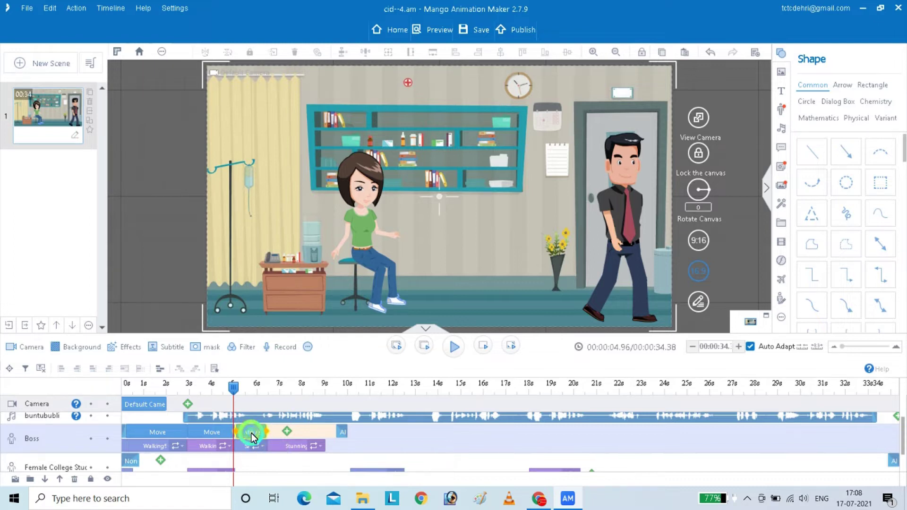
left_click(268, 435)
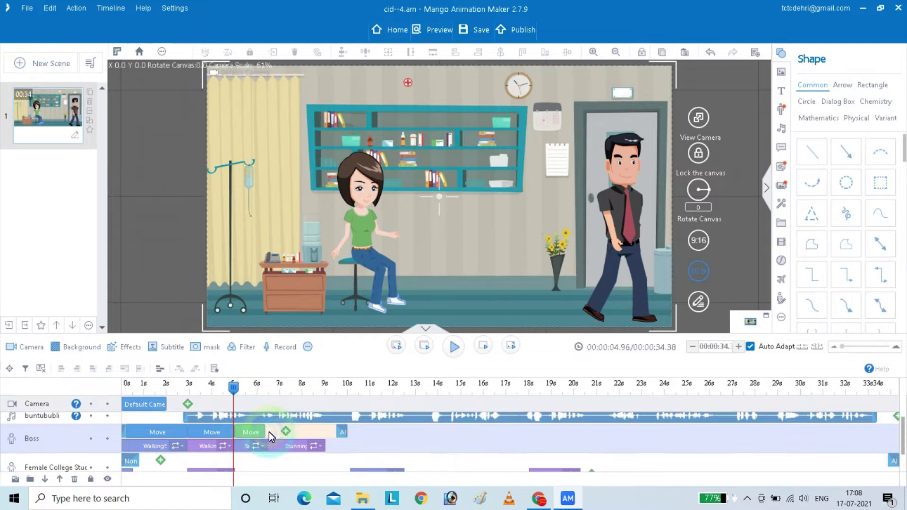
left_click_drag(233, 387, 265, 388)
left_click(656, 290)
left_click(658, 293)
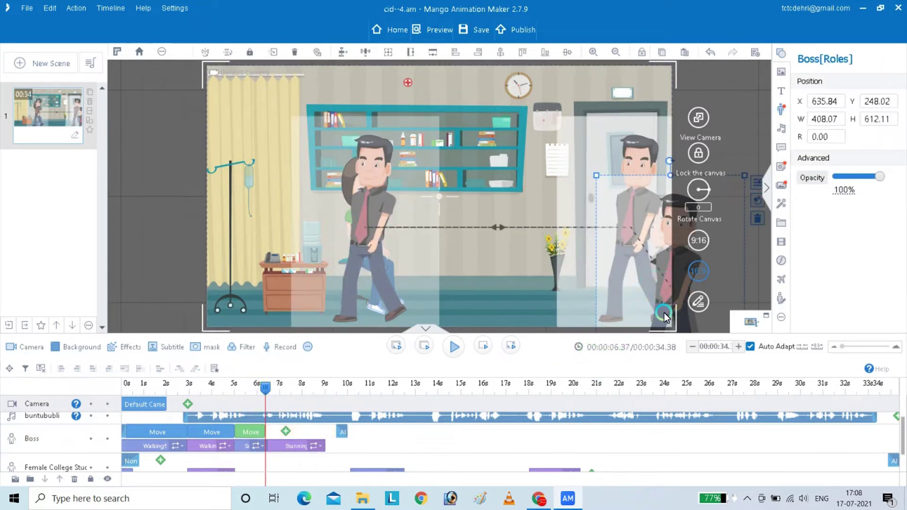
left_click_drag(656, 307, 468, 237)
left_click(386, 377)
Step: Play the scene from the start and again from about 6.2 seconds to check the Boss's walk back to the woman
left_click_drag(266, 386, 126, 392)
left_click(451, 348)
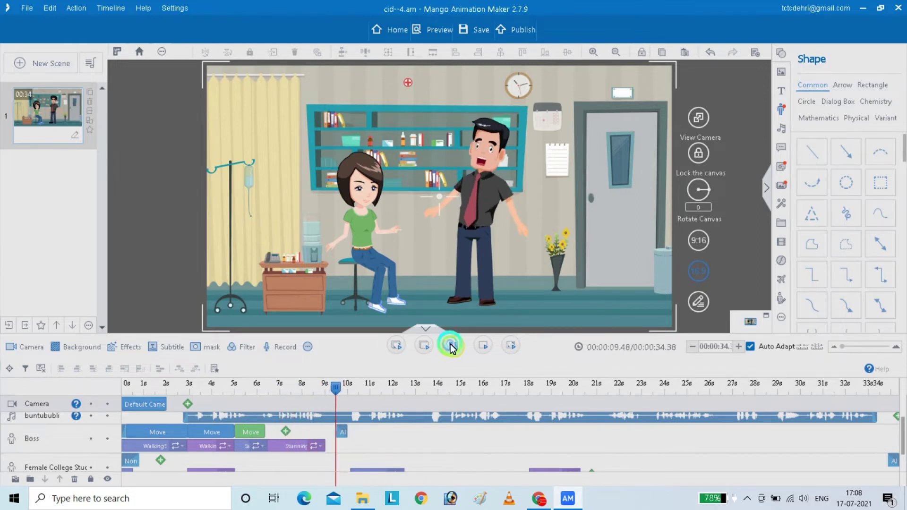
left_click(451, 348)
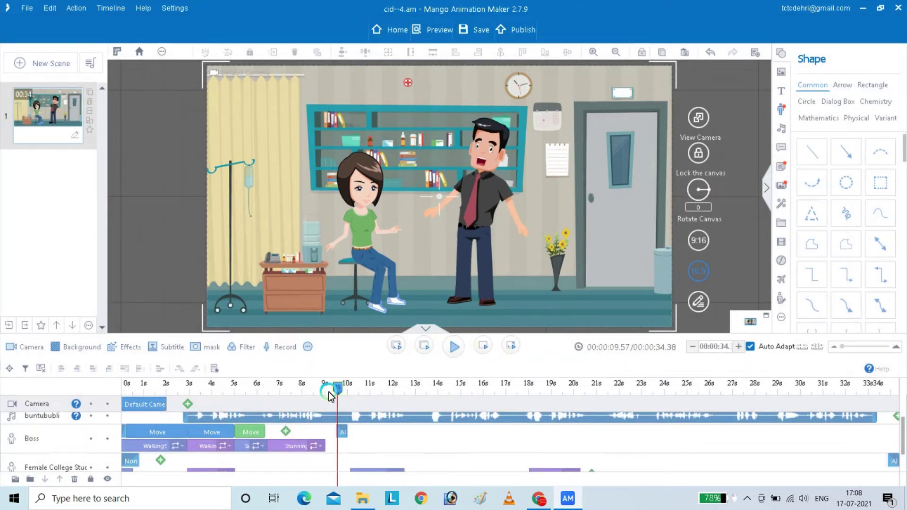
left_click_drag(341, 391, 263, 428)
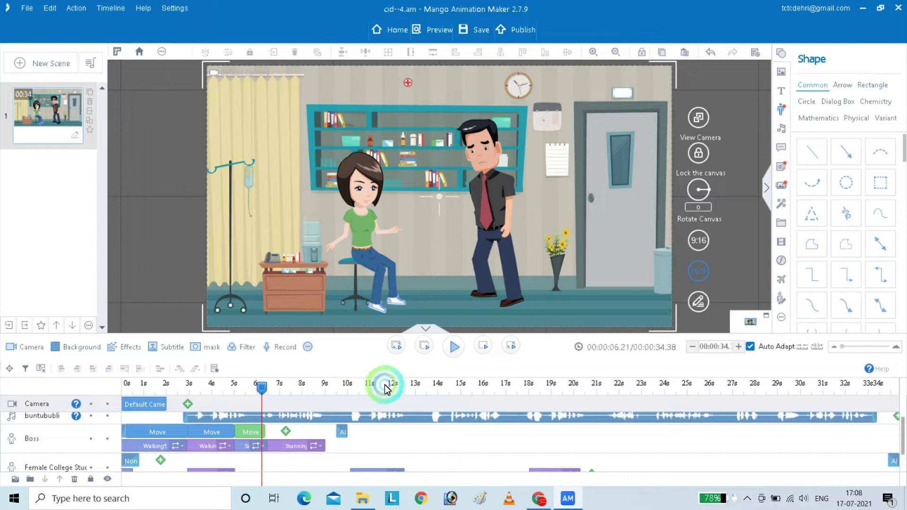
left_click(454, 347)
left_click(456, 345)
Step: Add a second camera to the camera track and place it at about 6.6 seconds, where the Boss stops walking
left_click_drag(298, 385, 272, 406)
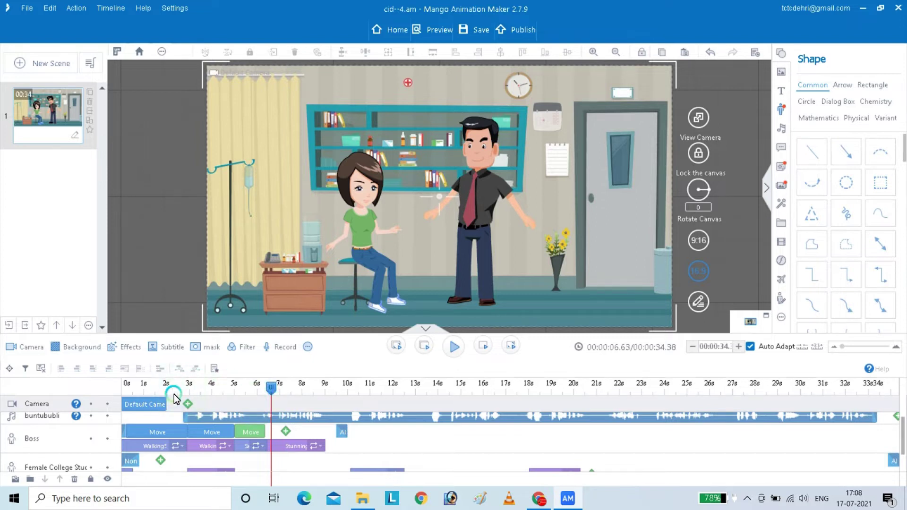
left_click(188, 405)
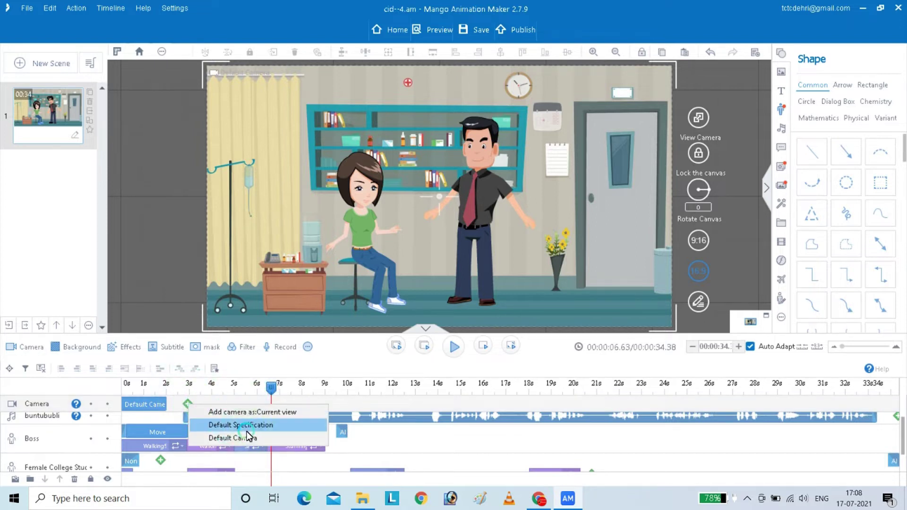
left_click(245, 438)
left_click_drag(202, 404, 296, 388)
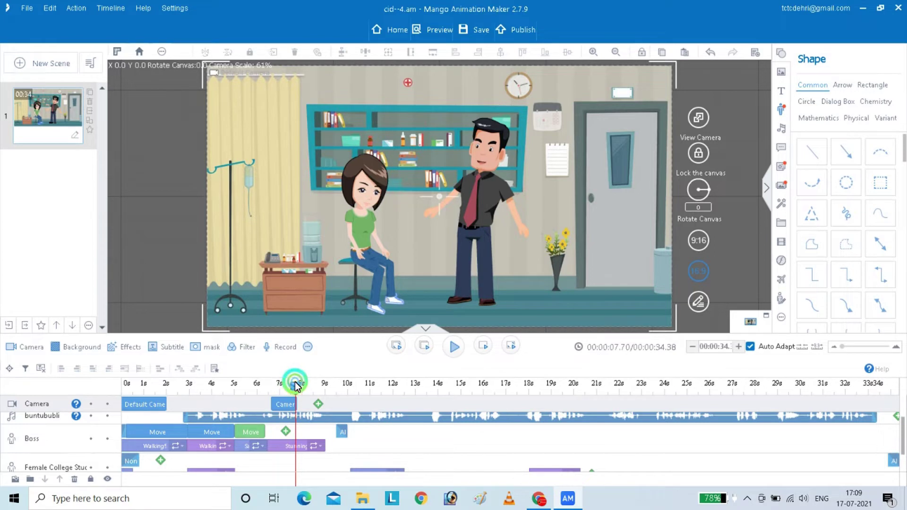
Step: Frame the new camera as a close-up of the Boss's head and upper body at about 127% scale
left_click(283, 405)
left_click_drag(259, 280, 294, 264)
left_click_drag(242, 311, 327, 270)
left_click_drag(416, 198, 465, 188)
Step: Return to the start of the timeline and play the scene to check the camera close-up on the Boss
left_click(294, 389)
left_click_drag(294, 392, 125, 392)
left_click(363, 362)
left_click(452, 347)
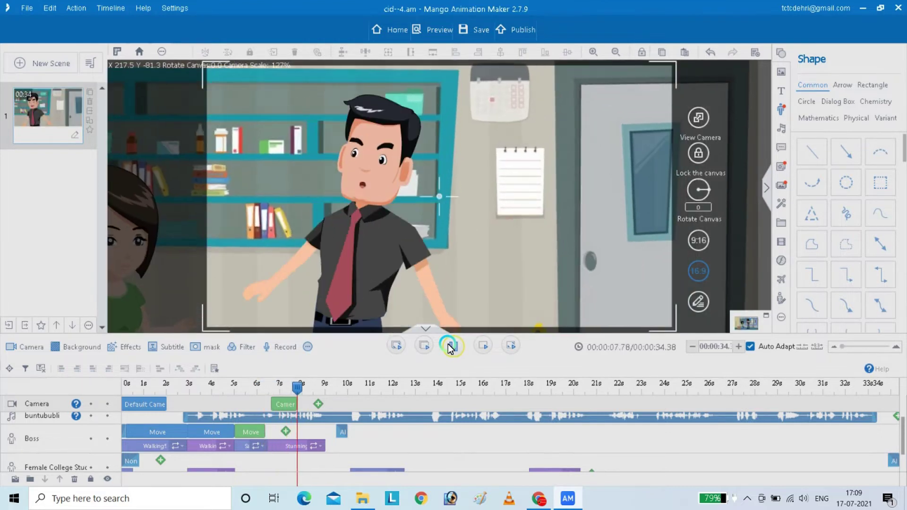
Step: Add a third camera based on Camera Lens 1 and place it from about 9.6 to 10.7 seconds, after the Boss's line
left_click(449, 348)
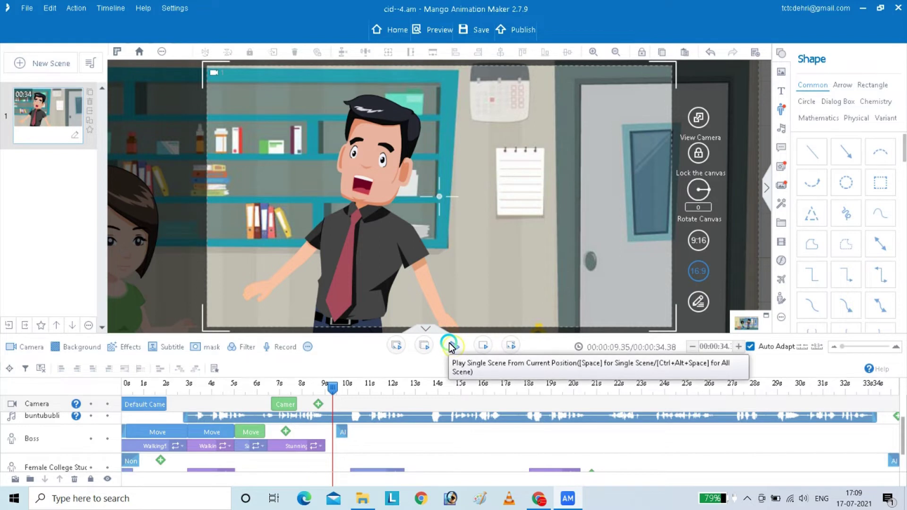
left_click(450, 348)
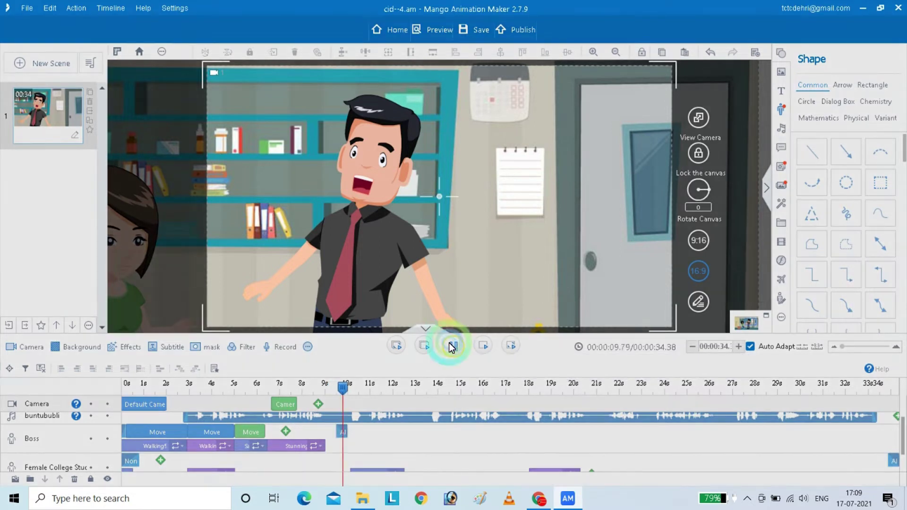
left_click(355, 392)
left_click_drag(351, 390, 351, 392)
right_click(316, 404)
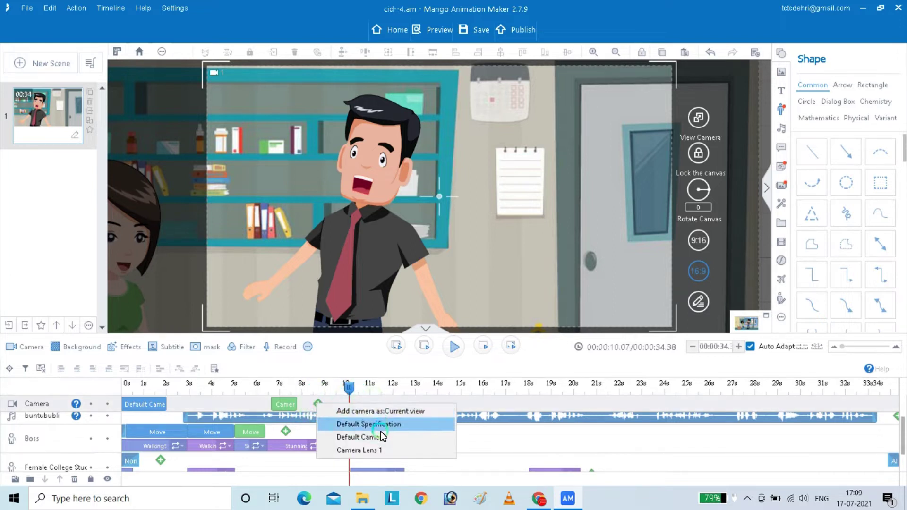
left_click(372, 448)
left_click_drag(334, 407, 334, 388)
left_click(363, 405)
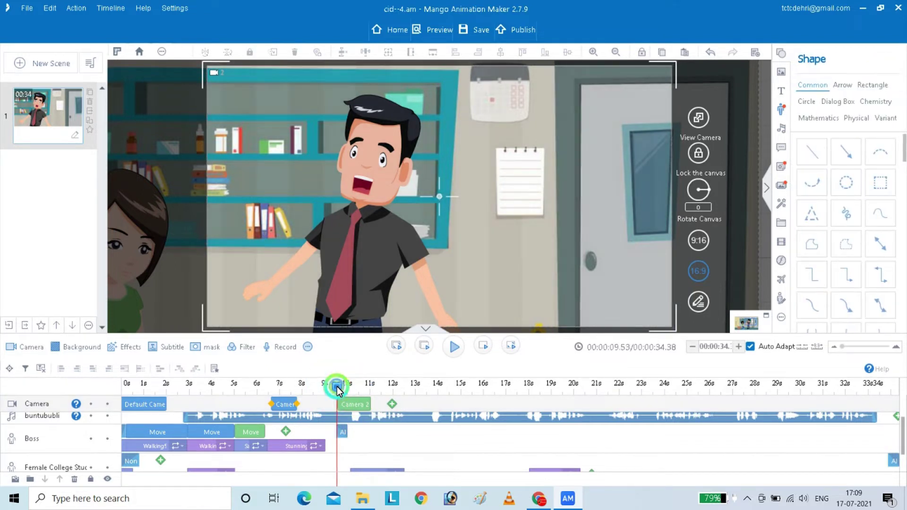
left_click(363, 406)
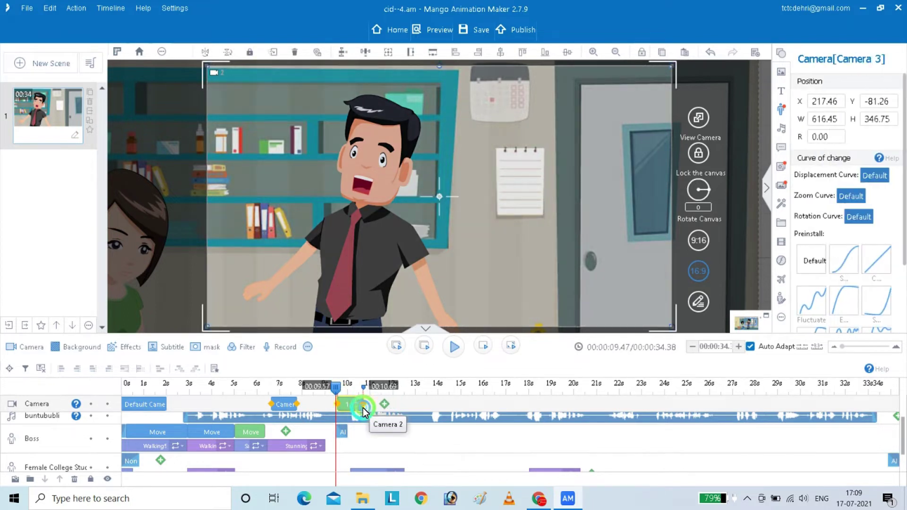
Step: Move the third camera's frame from the Boss over to the woman, at about X -353, Y -55
left_click(338, 389)
left_click_drag(336, 392, 362, 386)
left_click(356, 404)
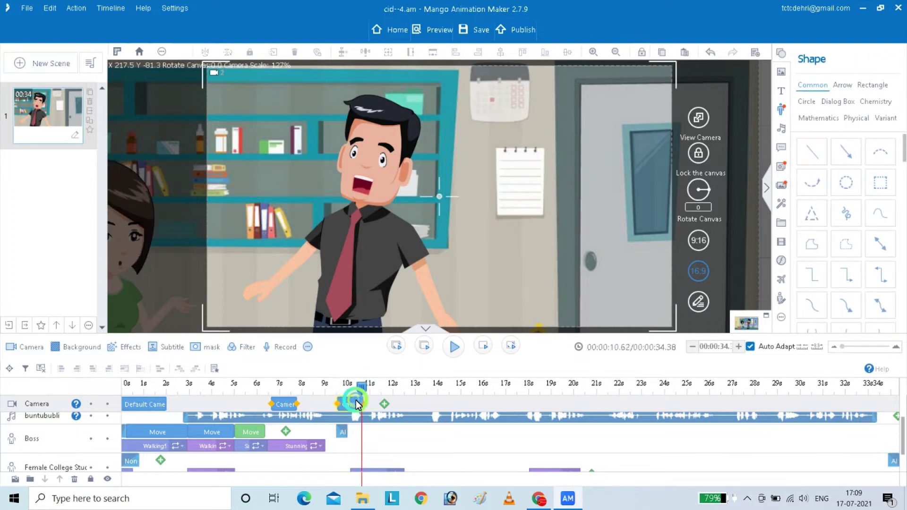
left_click(445, 222)
left_click_drag(446, 222, 26, 238)
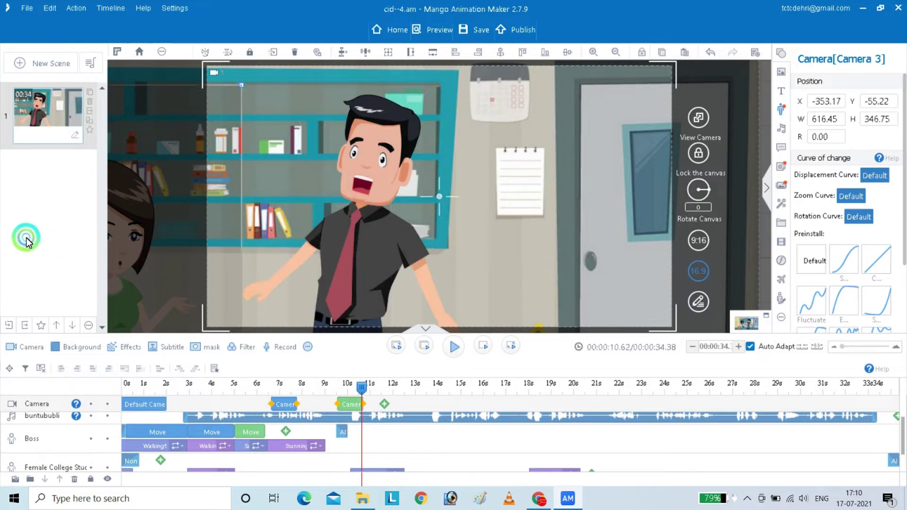
Step: Play from about 9.7 seconds to check the camera pan from the Boss to the woman
left_click(339, 395)
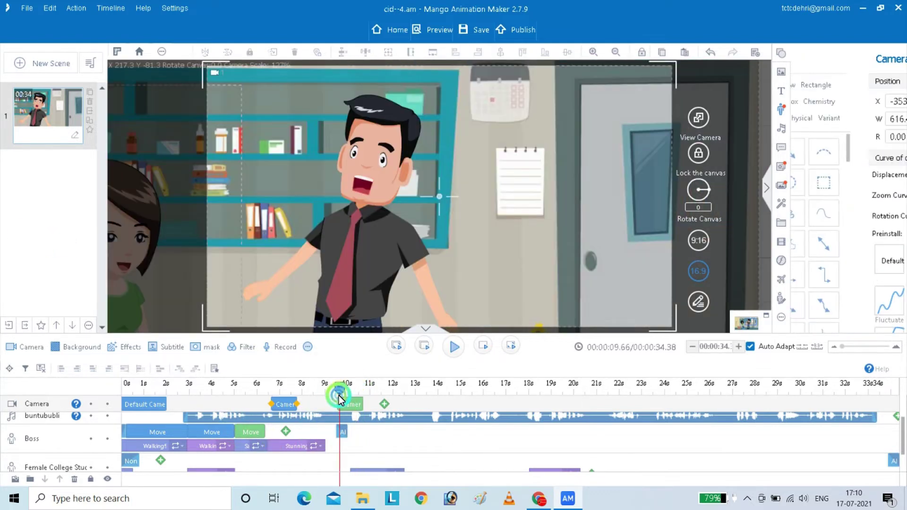
left_click(447, 344)
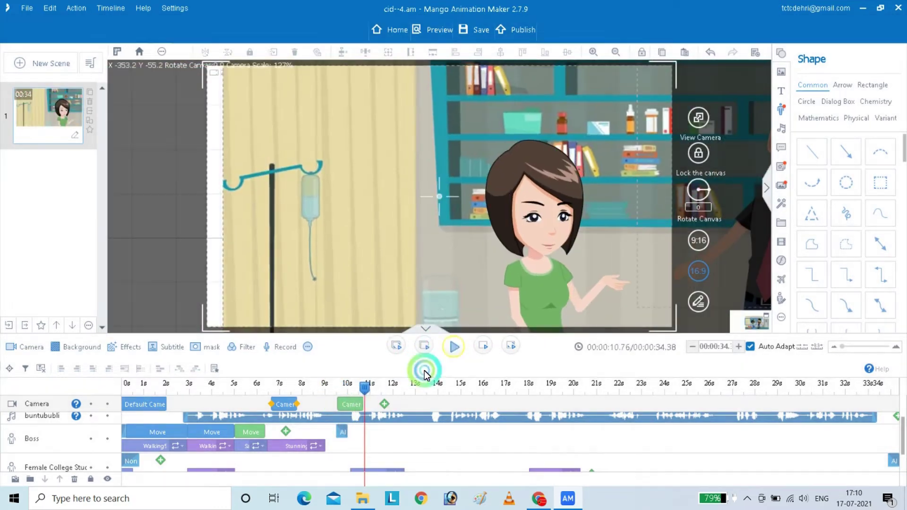
left_click(365, 387)
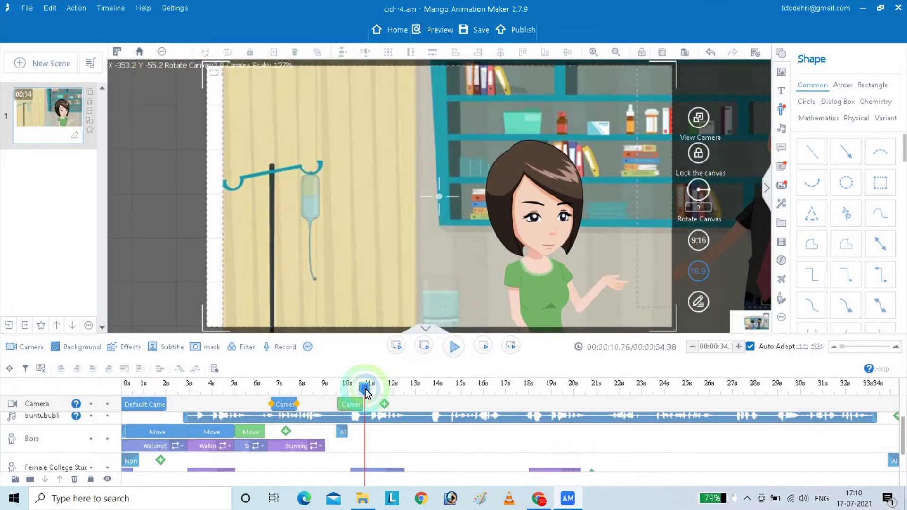
Step: Reframe the third camera tighter on the woman, about 554 by 312 in size at X -283, Y 19
left_click(363, 392)
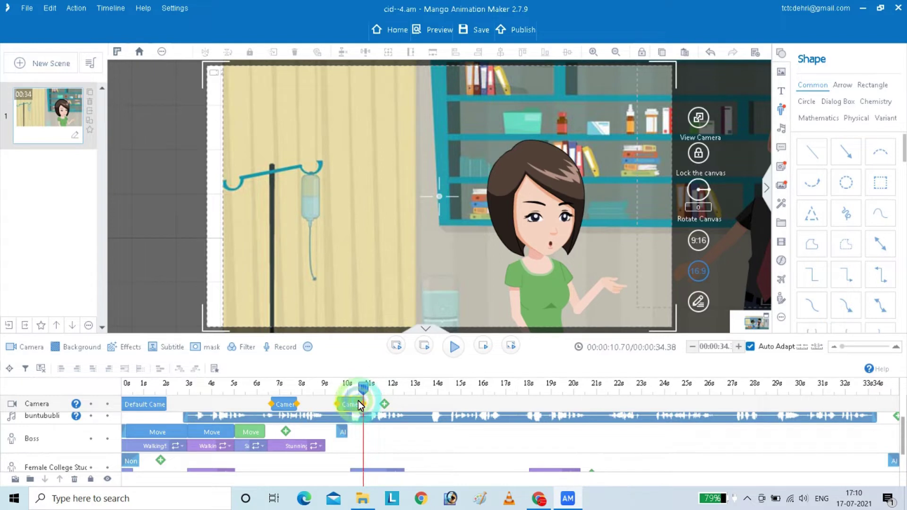
left_click(358, 404)
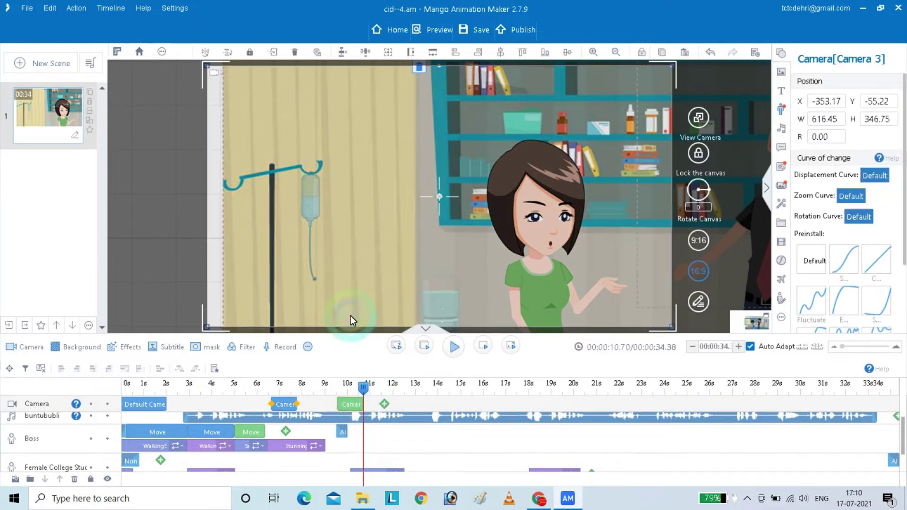
left_click_drag(324, 266, 346, 265)
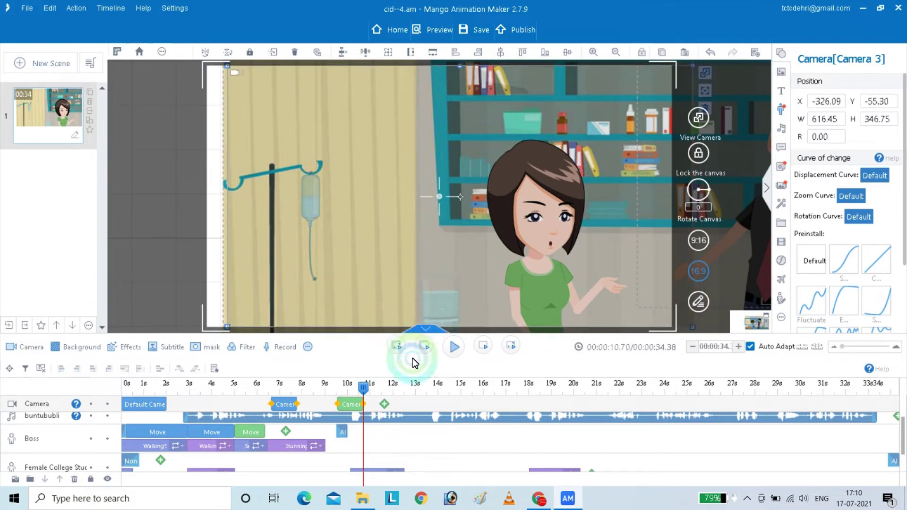
mouse_move(359, 389)
left_mouse_down()
mouse_move(345, 395)
mouse_move(361, 398)
left_mouse_up()
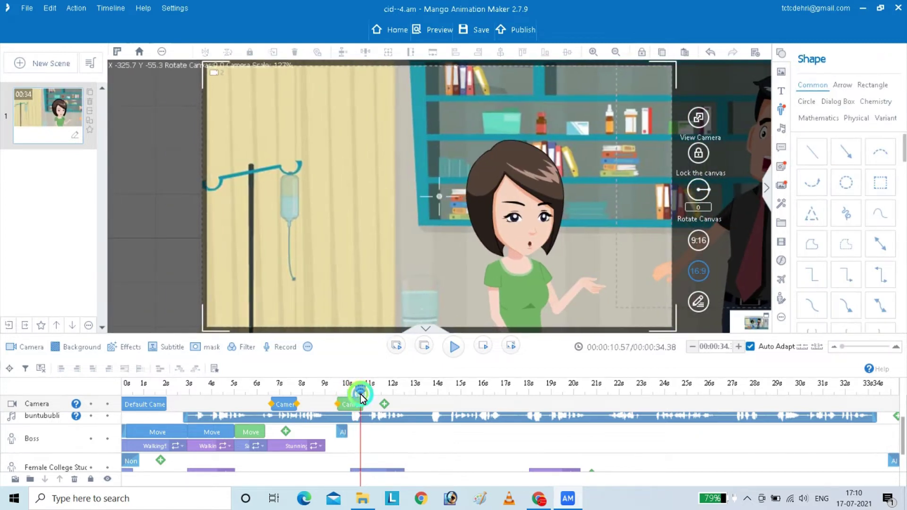
left_click(356, 404)
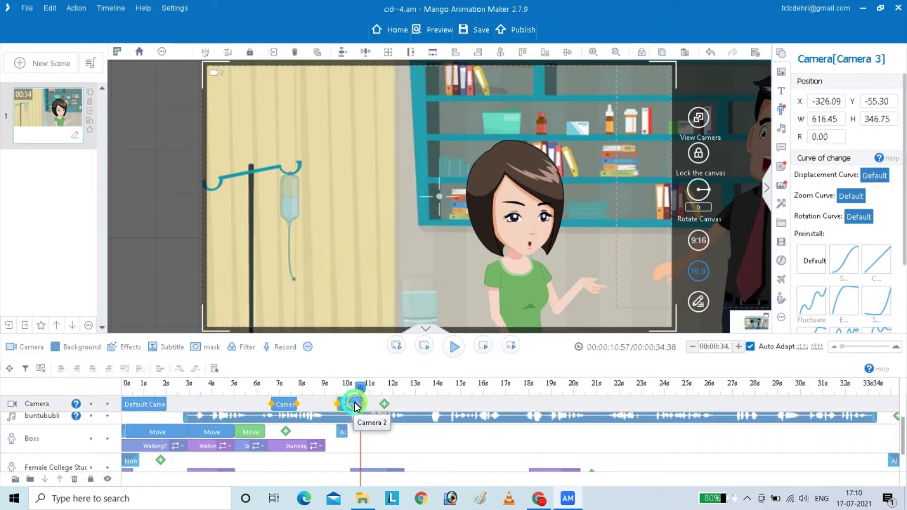
left_click(347, 342)
mouse_move(239, 314)
left_mouse_down()
mouse_move(235, 300)
mouse_move(229, 307)
mouse_move(243, 304)
left_mouse_up()
left_click_drag(417, 217, 434, 287)
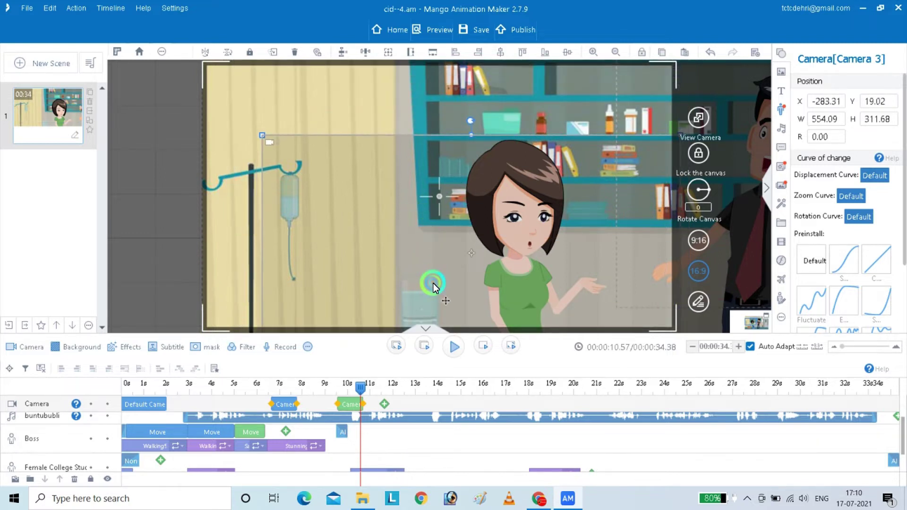
Step: Replay the scene from just before the third camera to check the tighter close-up on the woman
left_click(363, 387)
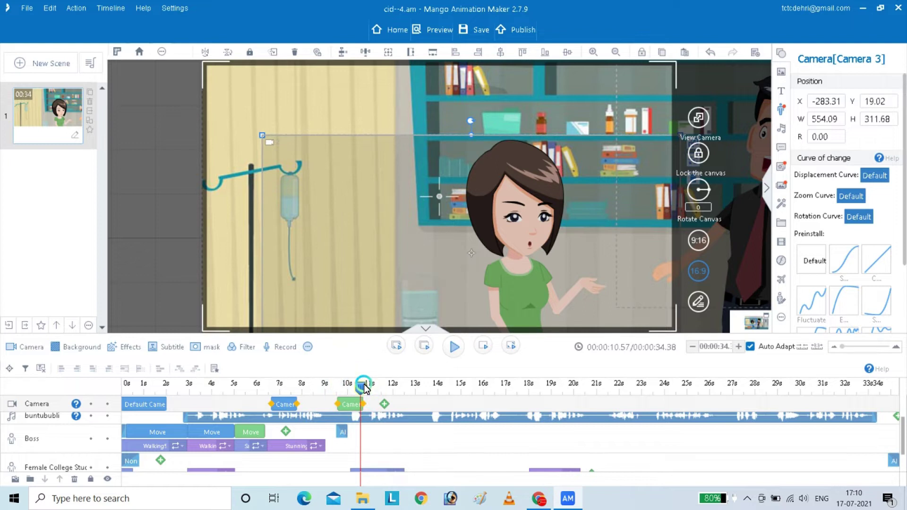
left_click_drag(363, 388, 338, 397)
left_click(446, 348)
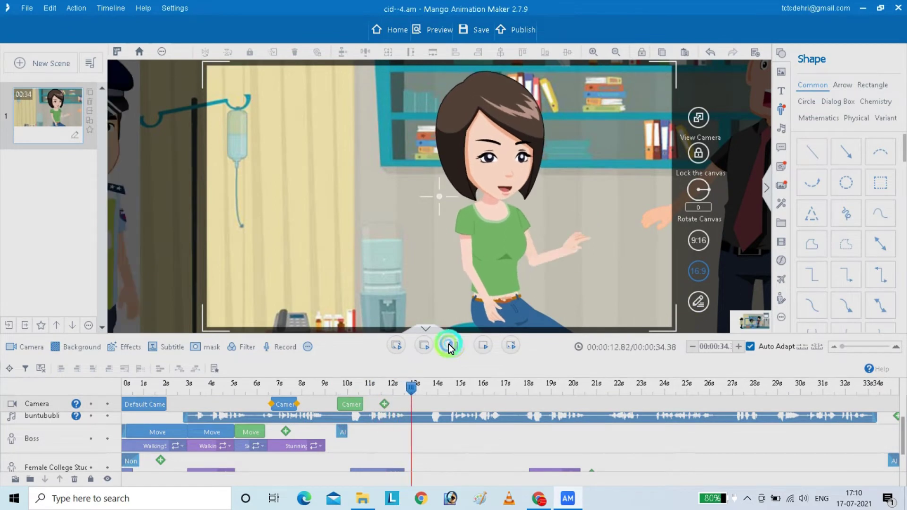
left_click(449, 347)
Step: Add a fourth camera using the Default Camera view and place it from about 11.9 to 13.9 seconds
left_click_drag(411, 387, 403, 399)
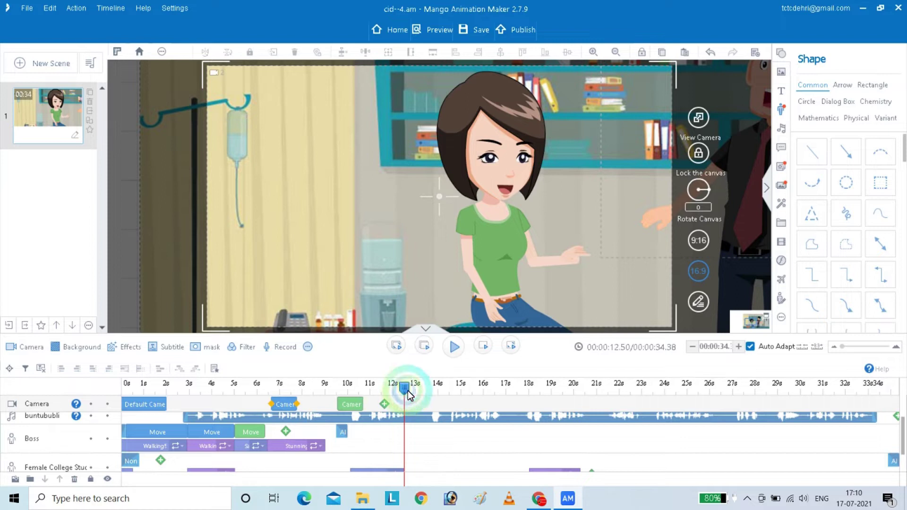
left_click_drag(406, 390, 392, 400)
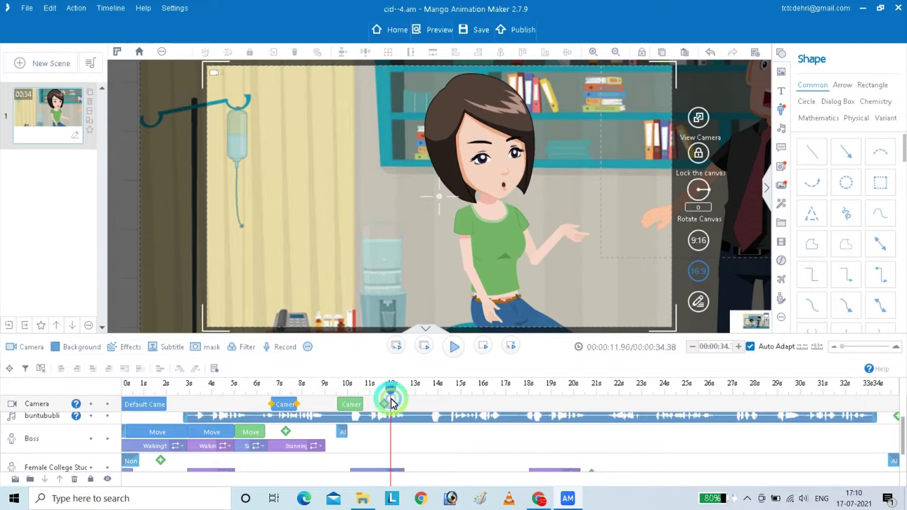
right_click(388, 405)
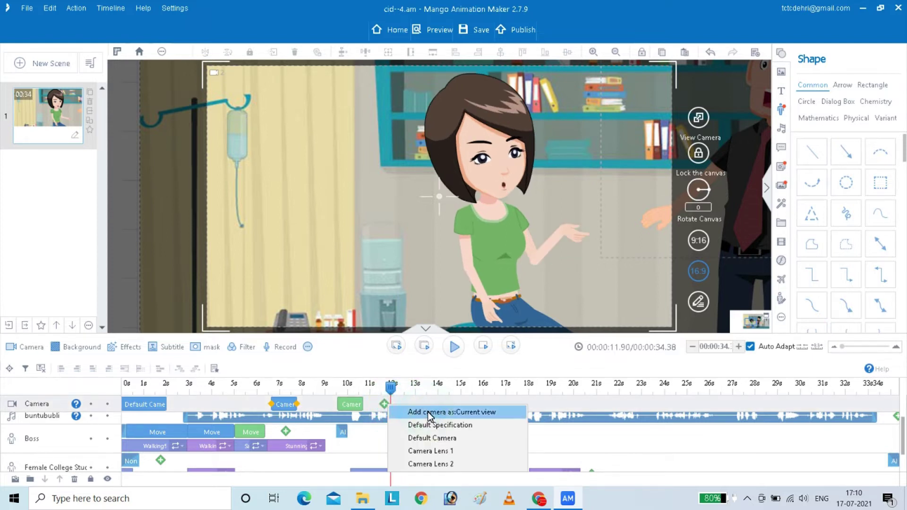
left_click(444, 438)
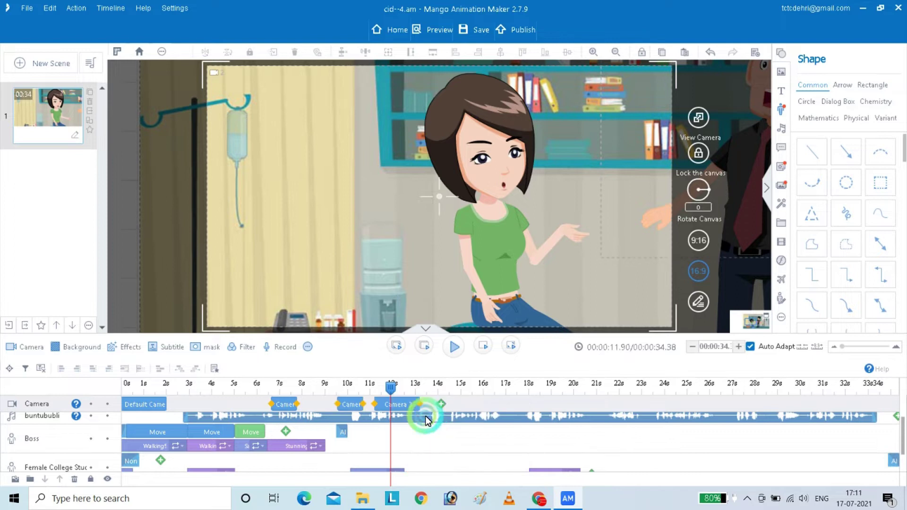
left_click_drag(404, 406, 420, 403)
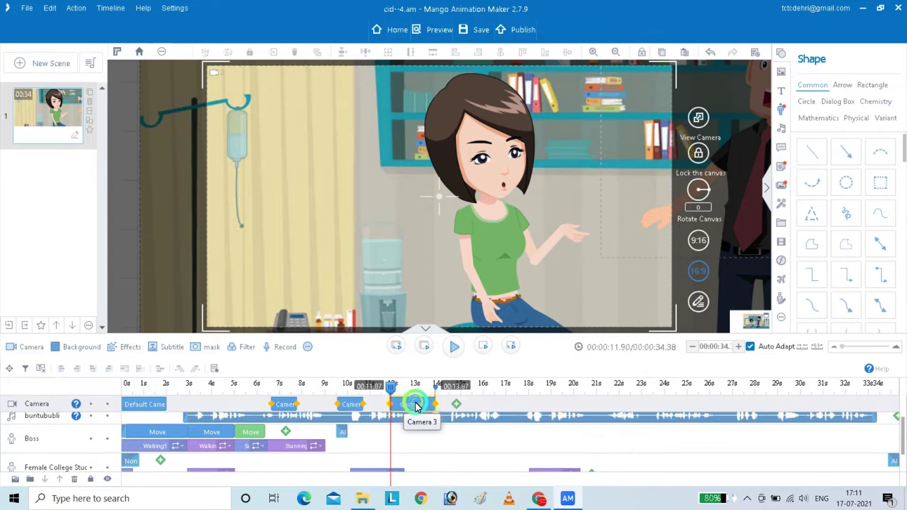
Step: Play the pull-back to the full view, and replay from before the woman's close-up to check both camera moves
left_click(454, 347)
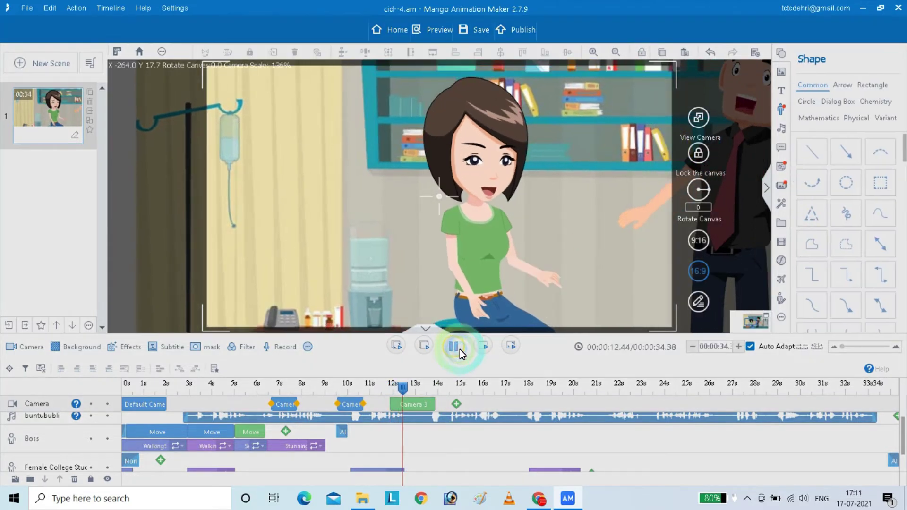
left_click(454, 347)
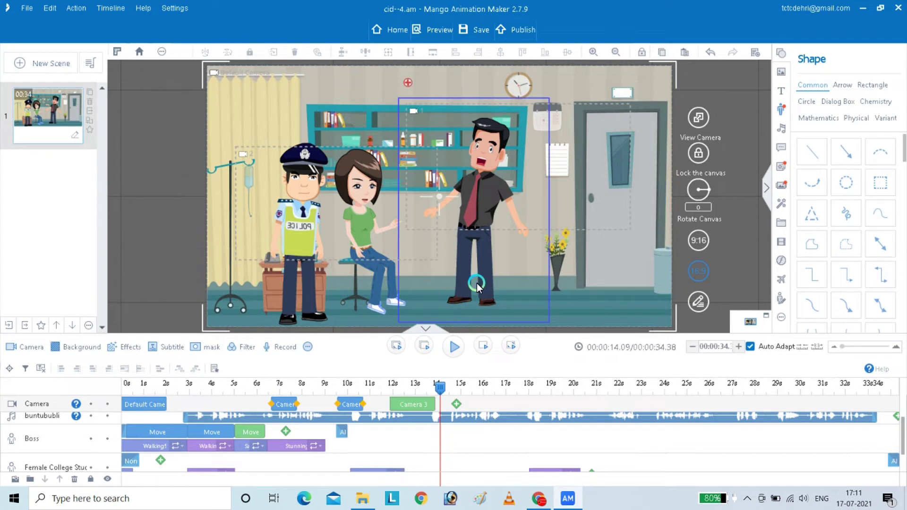
left_click_drag(440, 394, 338, 416)
left_click(451, 345)
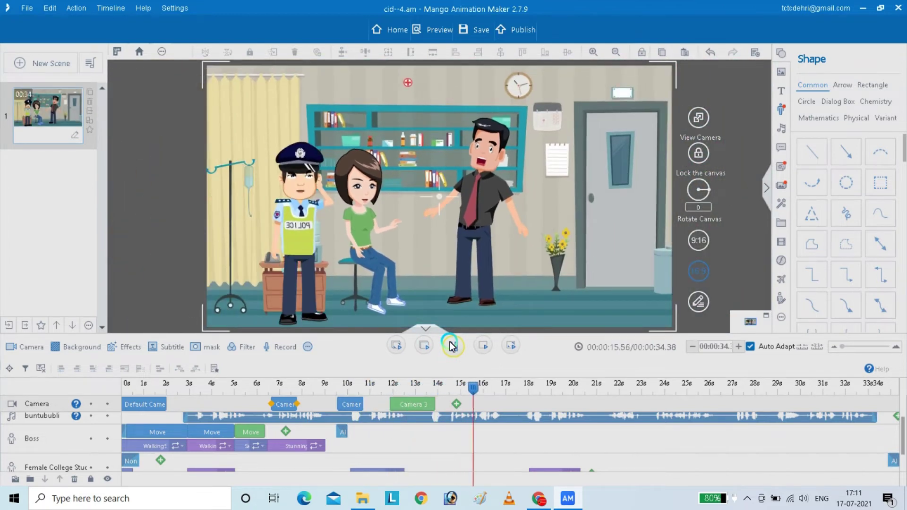
left_click(450, 345)
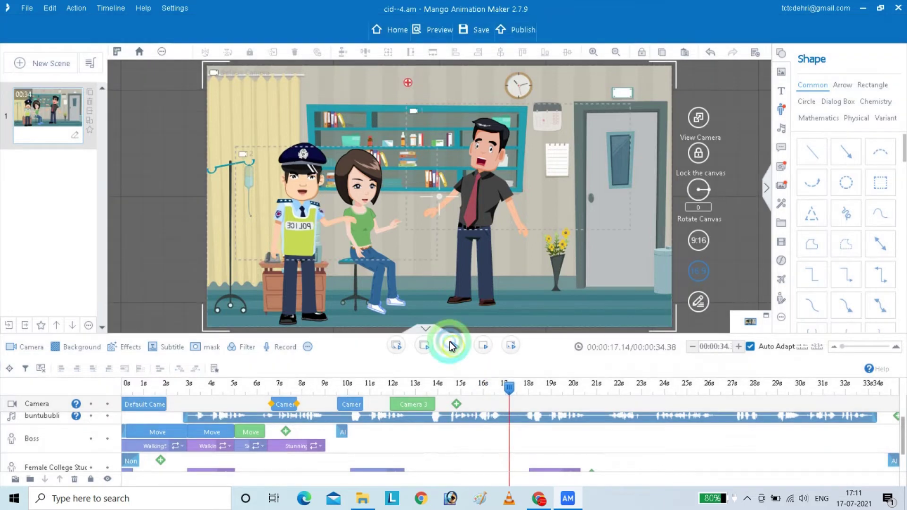
left_click(465, 350)
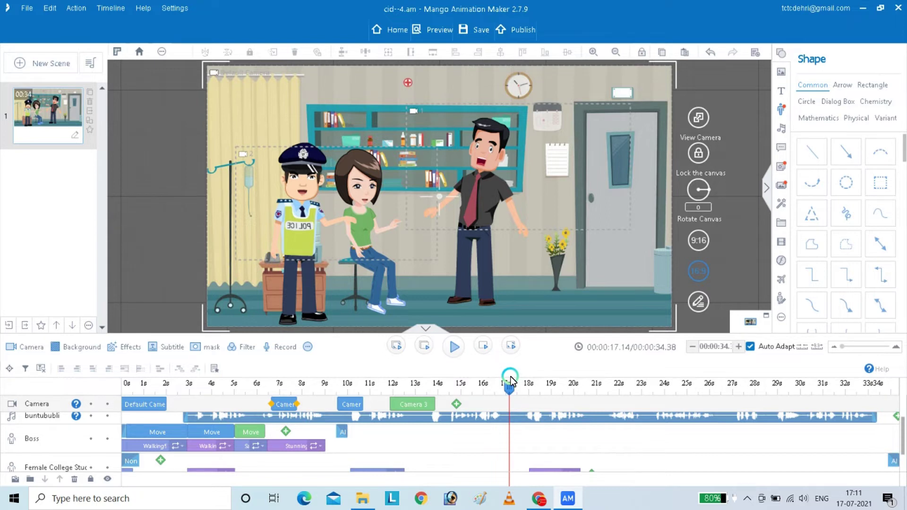
Step: Play on from about 13.9 seconds and add a fifth camera using Camera Lens 2 at about 14.3 seconds
left_click_drag(508, 387, 435, 411)
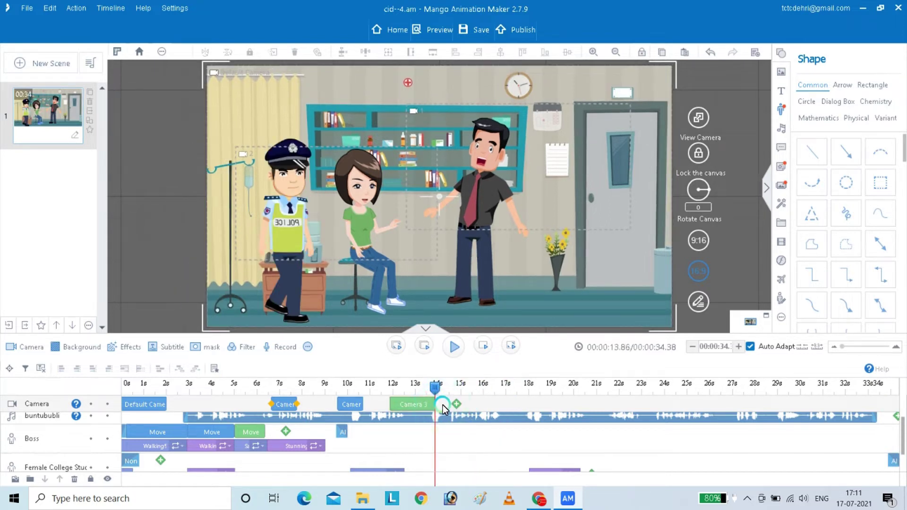
left_click(436, 386)
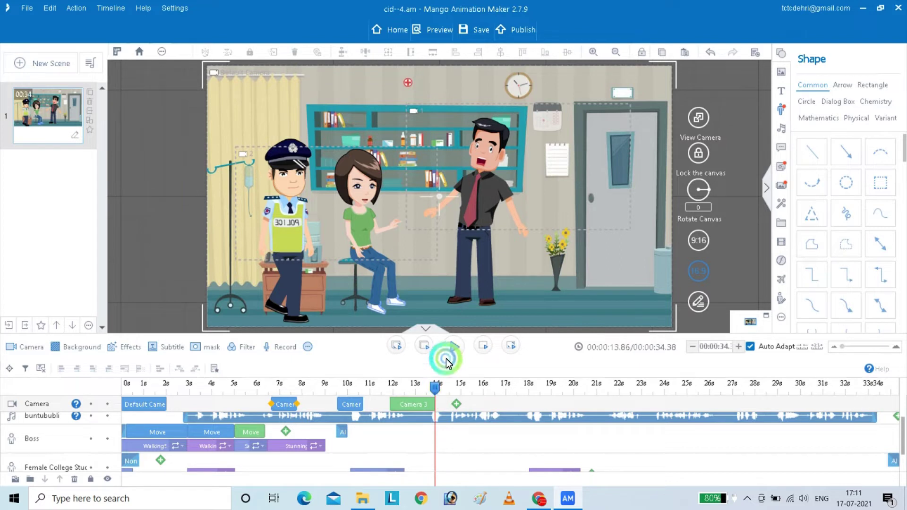
left_click(453, 346)
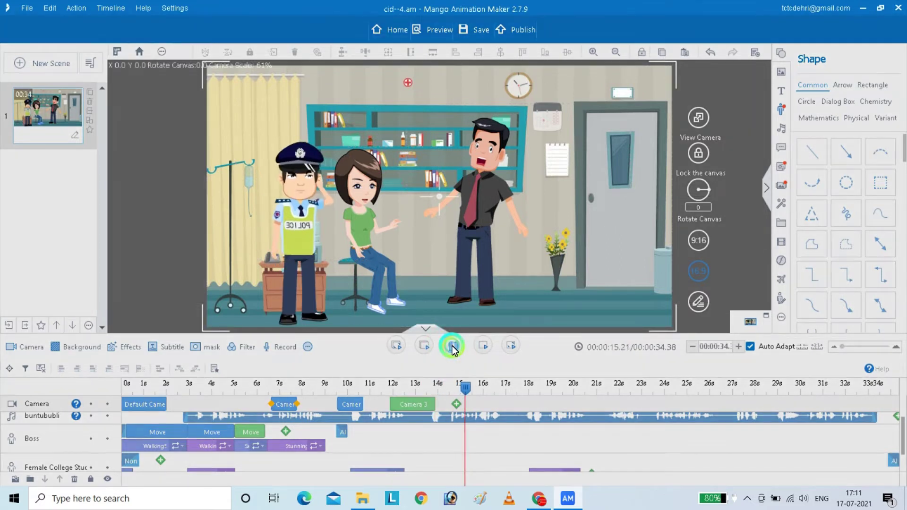
left_click(457, 381)
left_click(456, 404)
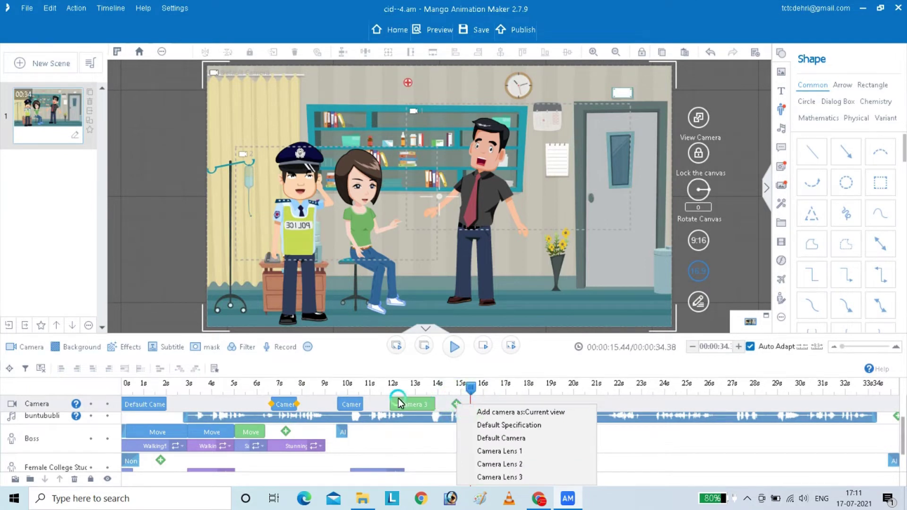
left_click(486, 469)
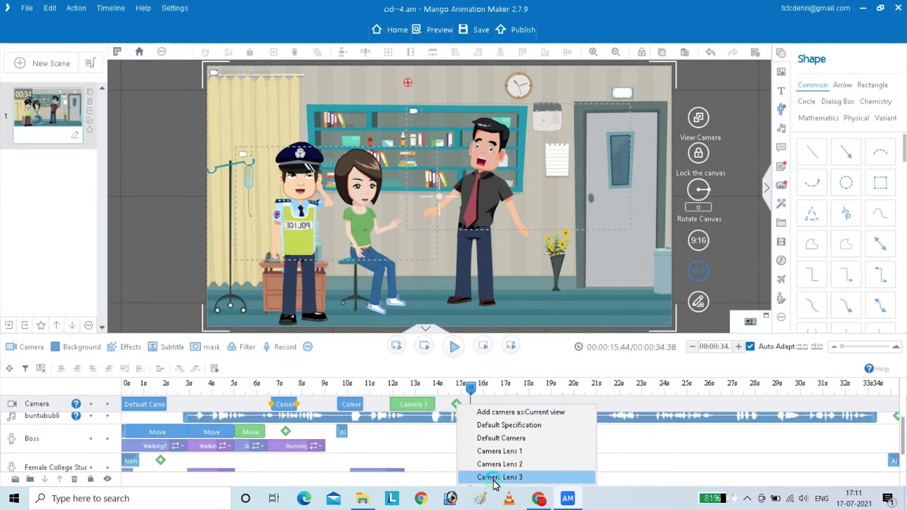
left_click(485, 463)
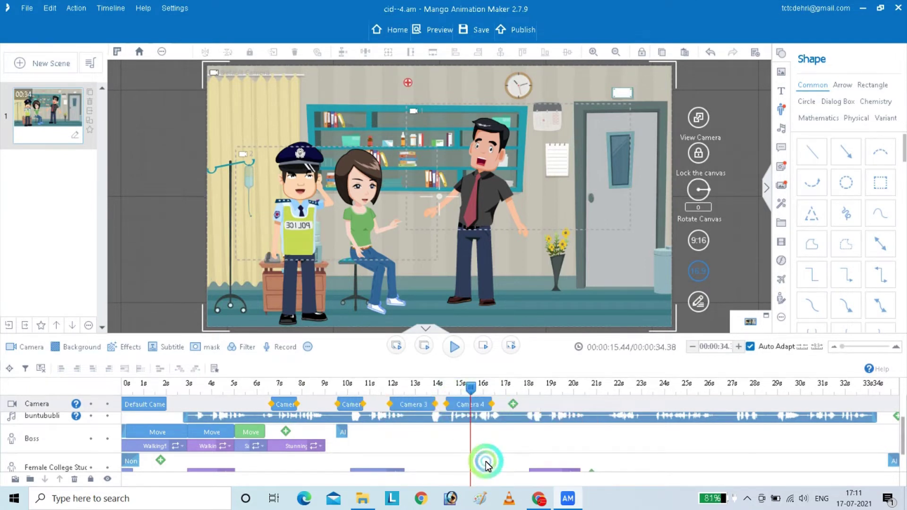
Step: Reassign the fifth camera's view to the woman's close-up and shorten the camera to end at about 15.6 seconds
right_click(475, 409)
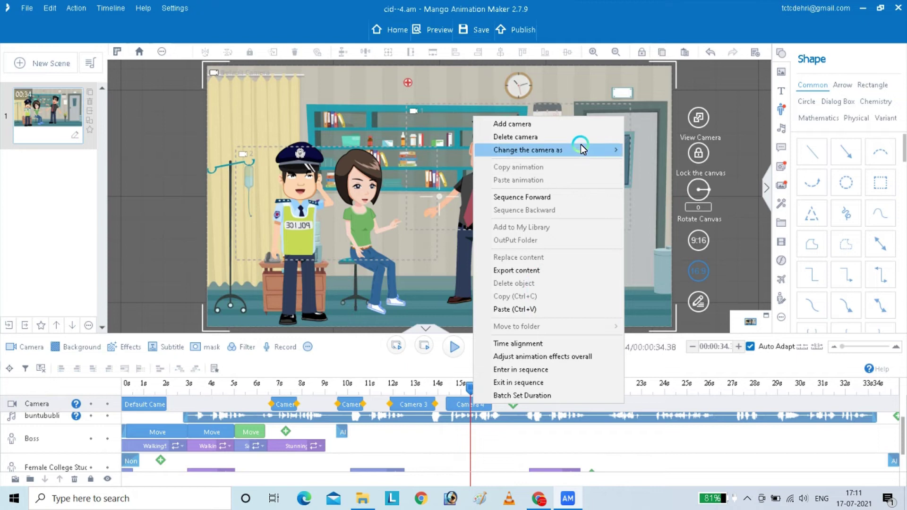
mouse_move(580, 146)
left_click(671, 189)
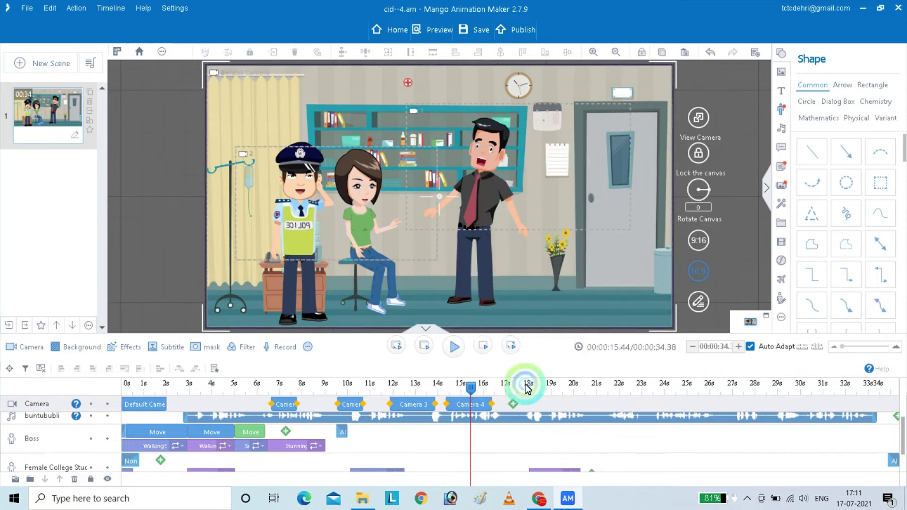
left_click(486, 404)
left_click(494, 406)
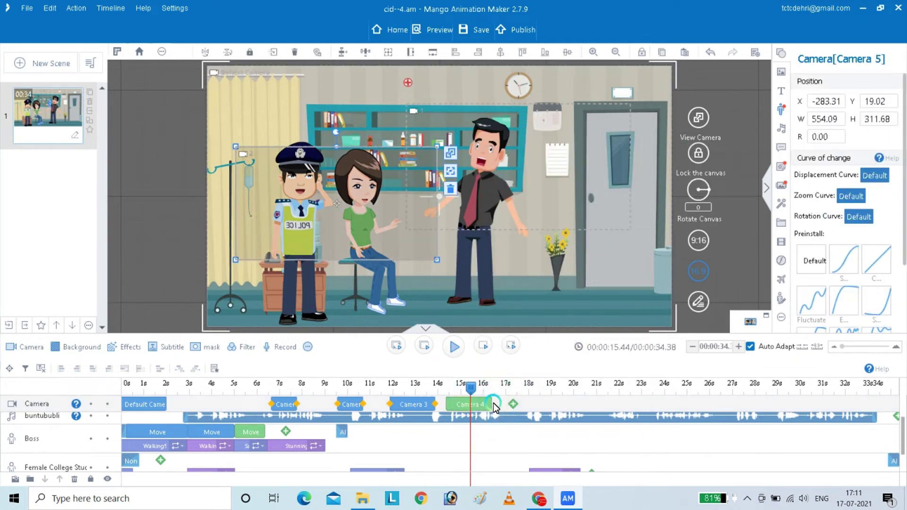
left_click_drag(493, 407, 439, 398)
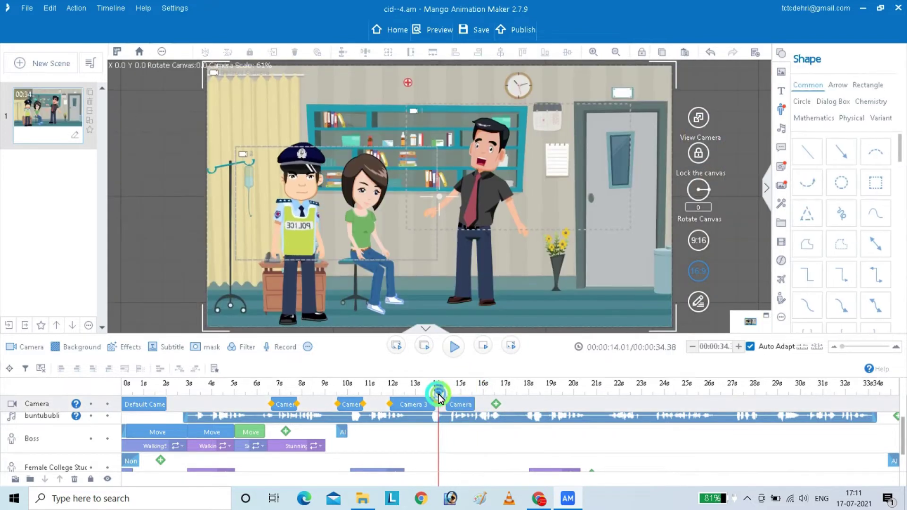
Step: Play through the close-up of the policeman and woman, replaying it from about 14.5 seconds to check the timing
left_click(451, 348)
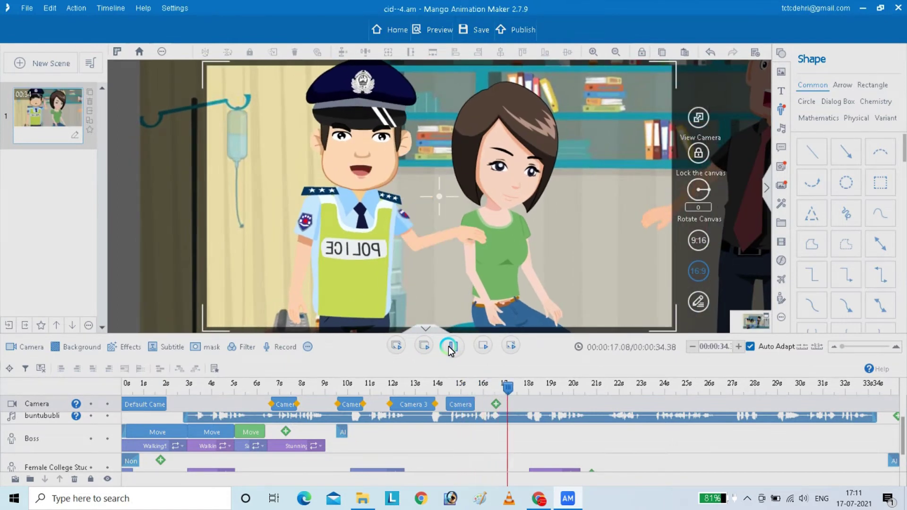
left_click(450, 348)
left_click(506, 394)
left_click_drag(512, 392, 502, 398)
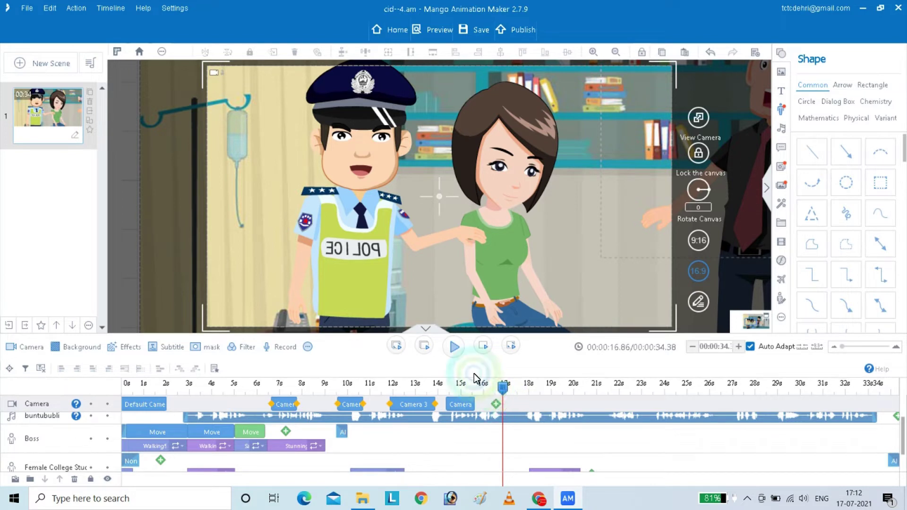
left_click(453, 348)
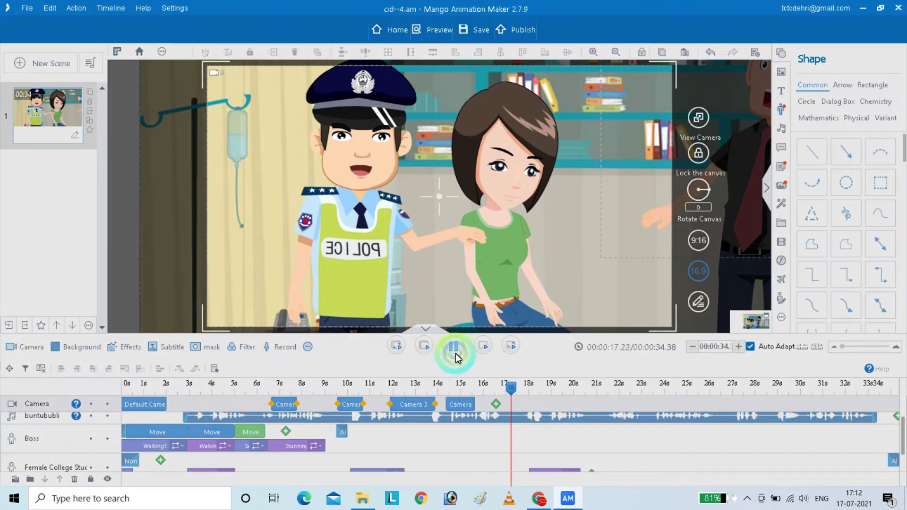
left_click(455, 353)
left_click_drag(547, 385, 449, 403)
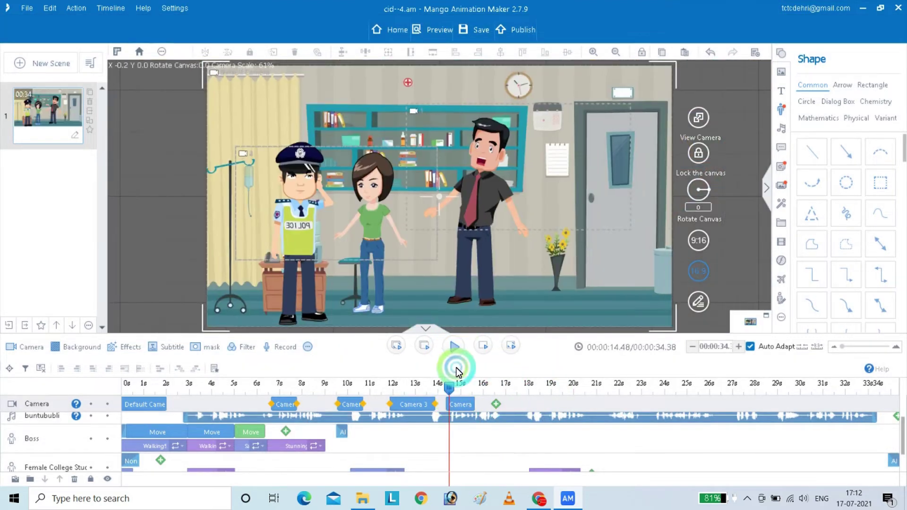
left_click(454, 348)
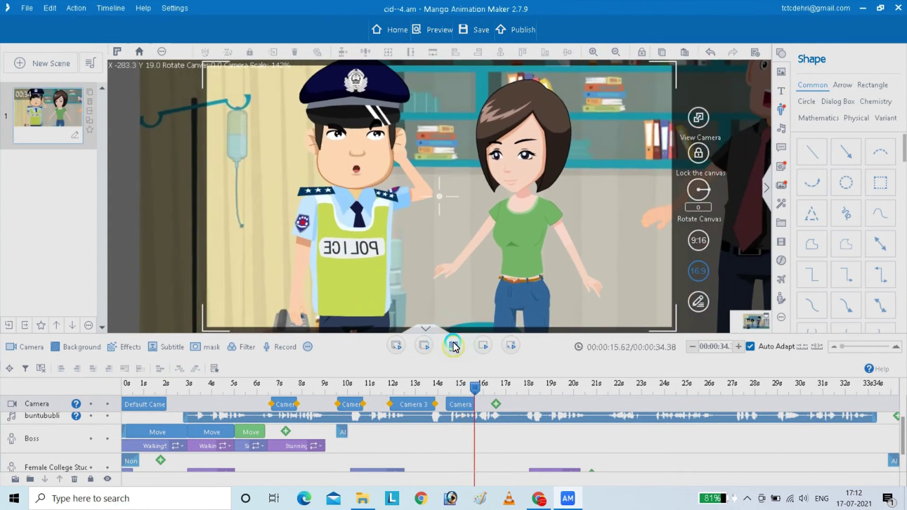
left_click(453, 347)
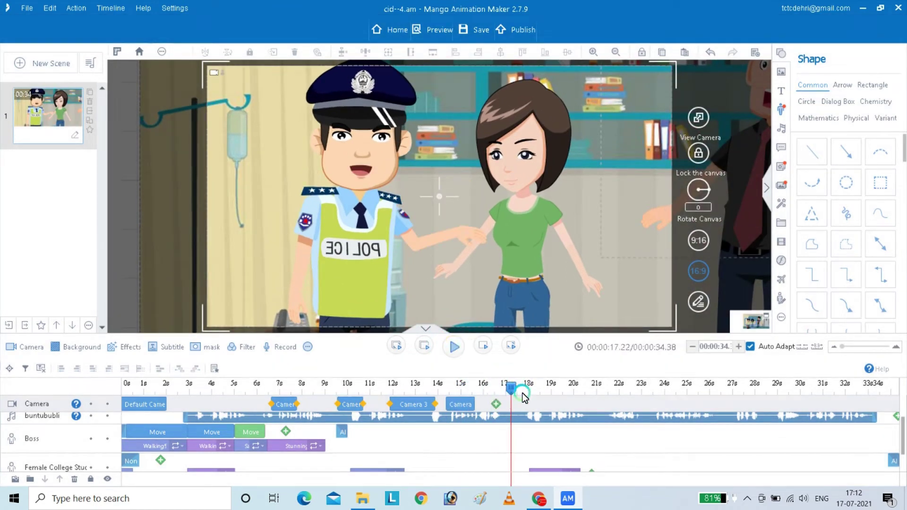
Step: Review the earlier camera shots and add a sixth camera using Camera Lens 1 from about 17 to 18 seconds
left_click(504, 403)
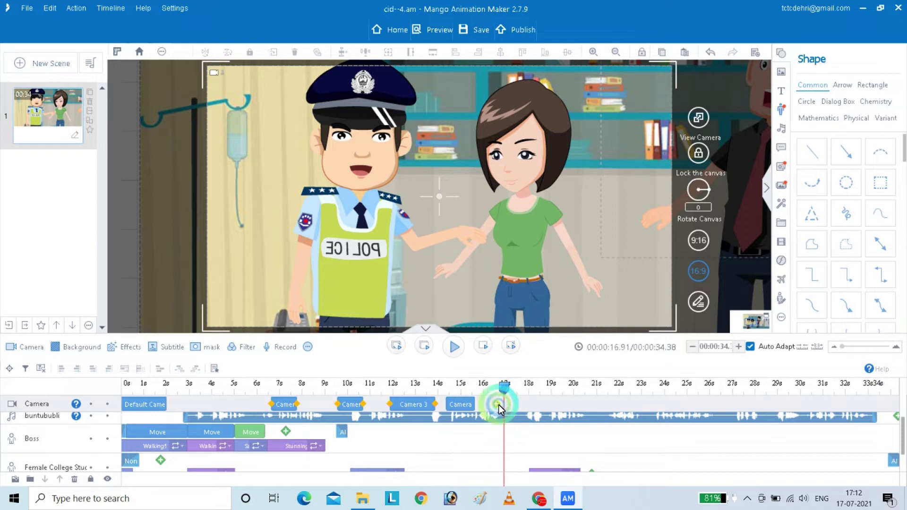
left_click_drag(502, 387, 317, 415)
left_click(375, 400)
left_click_drag(375, 385, 505, 391)
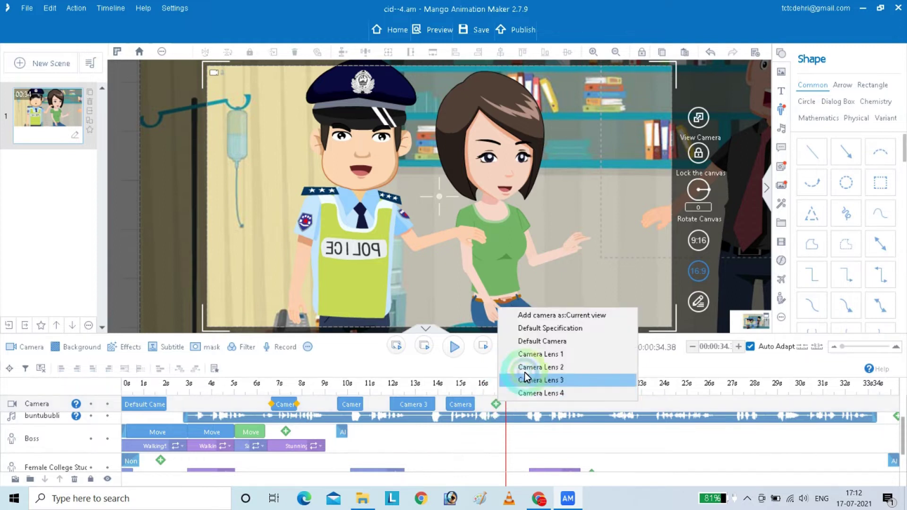
left_click(539, 353)
left_click_drag(522, 407, 530, 409)
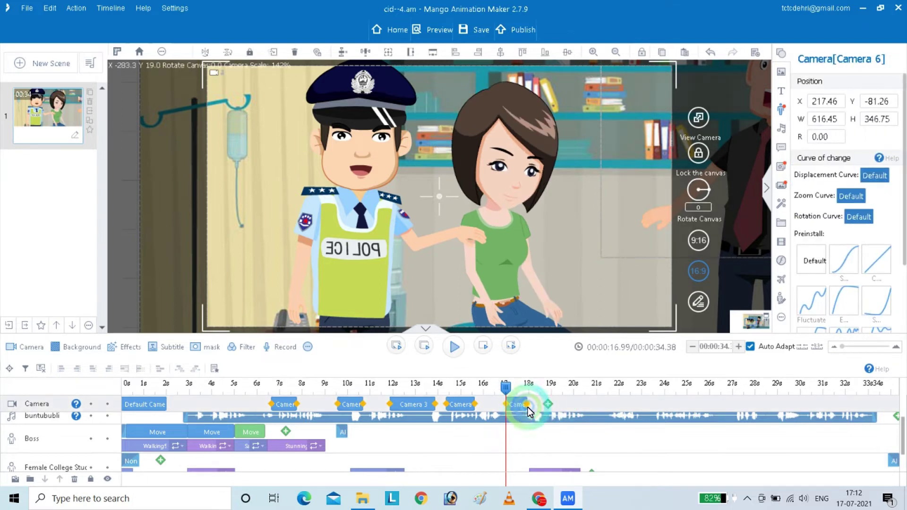
Step: Play the move to the Boss's close-up and return to about 17.3 seconds
left_click(455, 350)
left_click(514, 389)
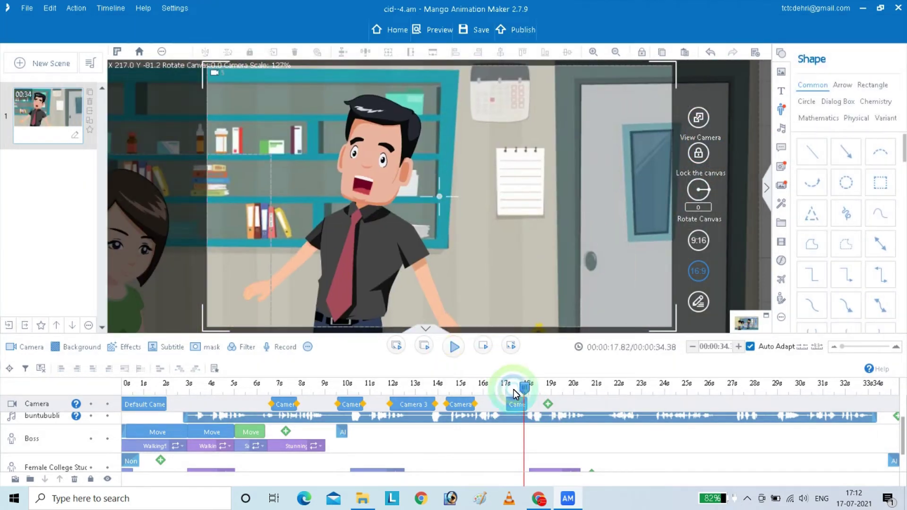
left_click_drag(523, 392, 515, 399)
Step: Move the Boss's exit effect to the timeline's end and give him a Glance action from about 17.3 to 18.3 seconds
left_click(900, 446)
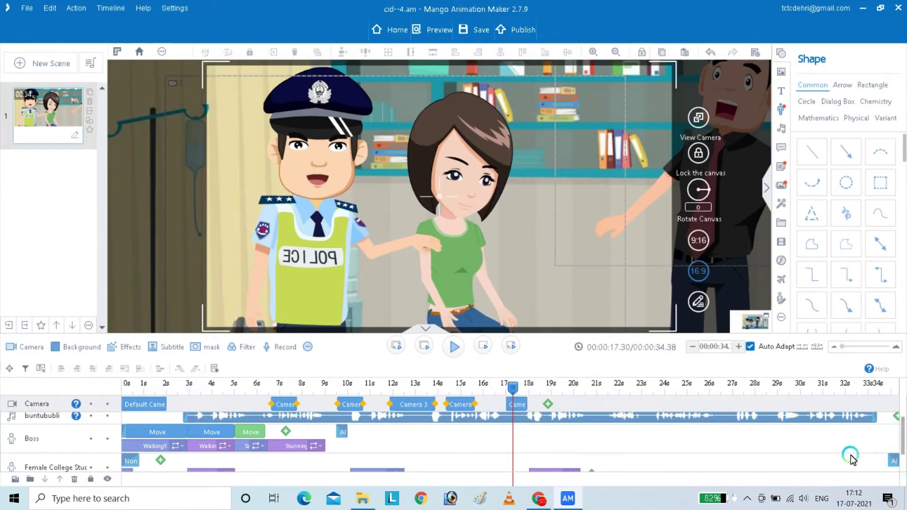
left_click(344, 437)
left_click(341, 441)
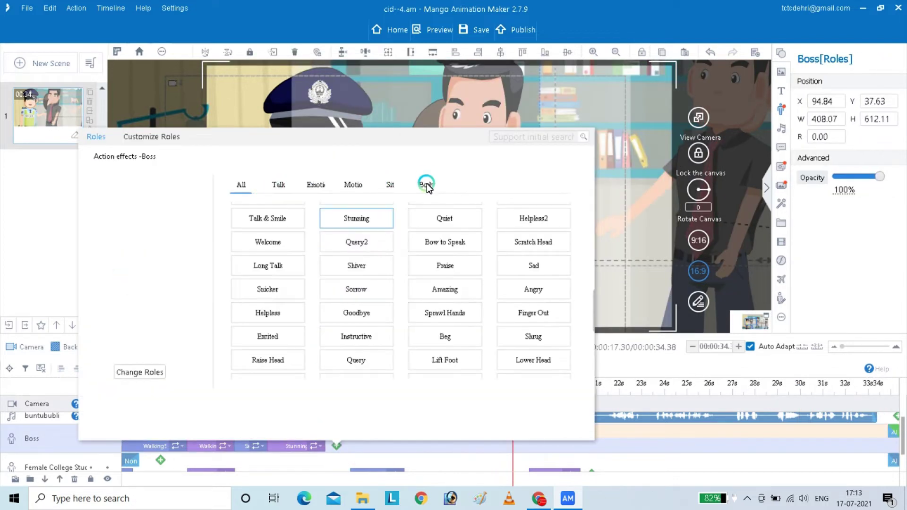
left_click(427, 186)
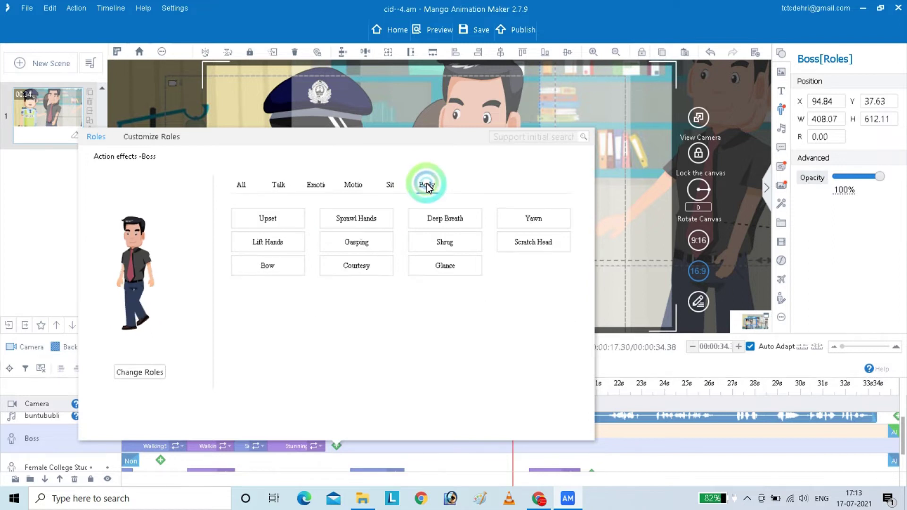
left_click(417, 263)
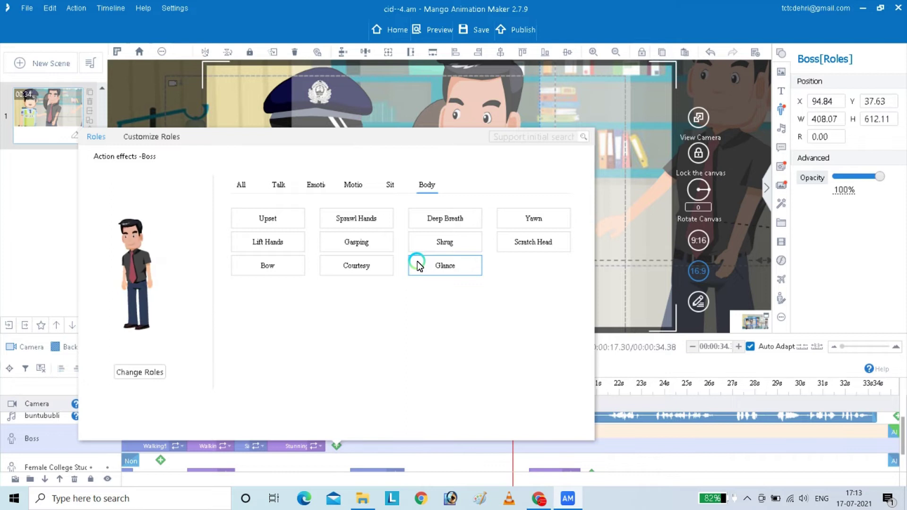
left_click(418, 265)
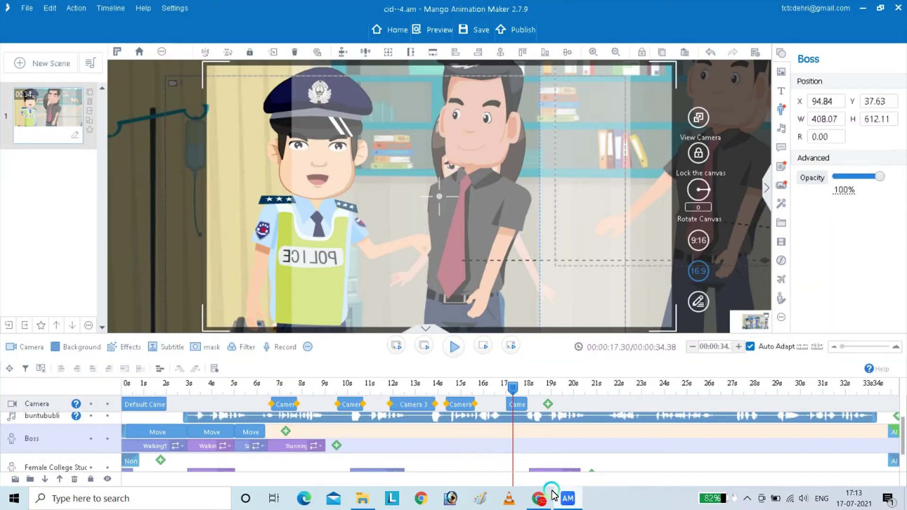
left_click_drag(328, 449, 536, 447)
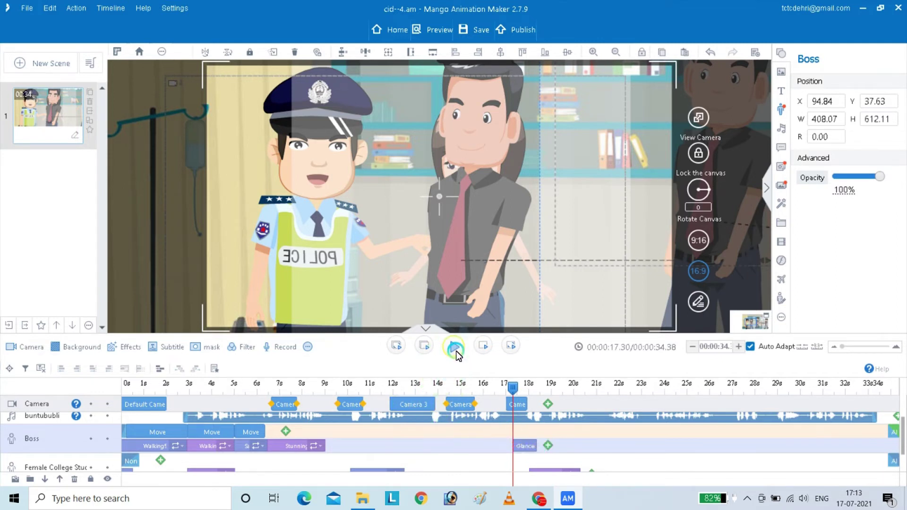
Step: Play the Boss's Glance, then shift the sixth camera to start at about 16.9 seconds and the Glance at about 17 seconds
left_click(455, 351)
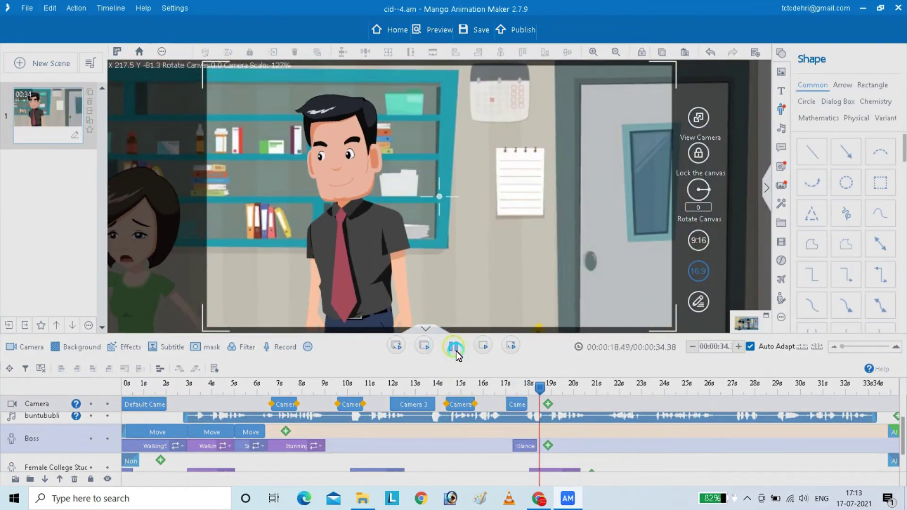
left_click(489, 407)
left_click(532, 446)
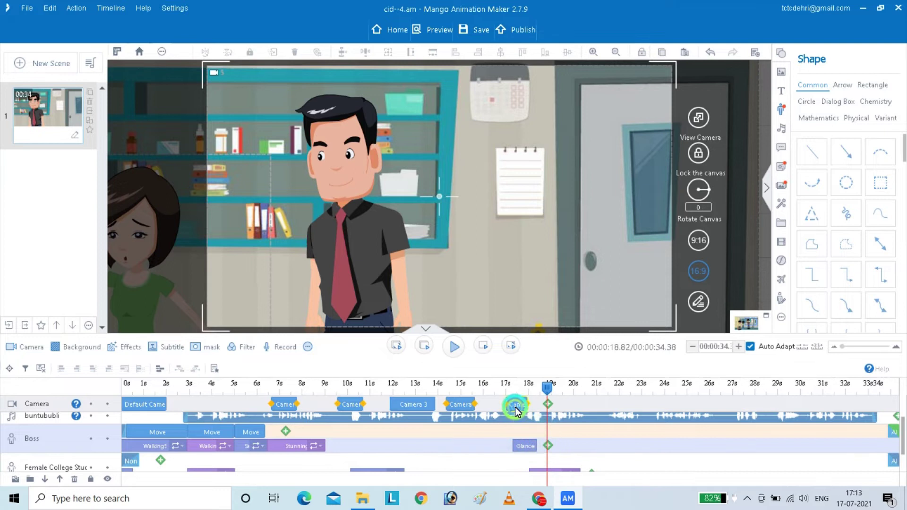
left_click_drag(515, 411, 513, 414)
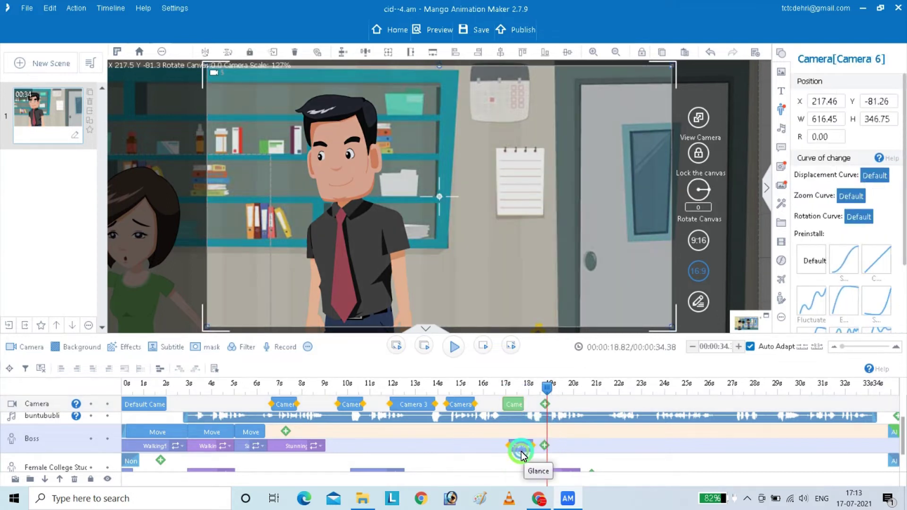
Step: Replay from about 16 seconds to check the shifted camera move against the Boss's Glance
left_click(544, 393)
left_click_drag(546, 396, 482, 394)
left_click(453, 349)
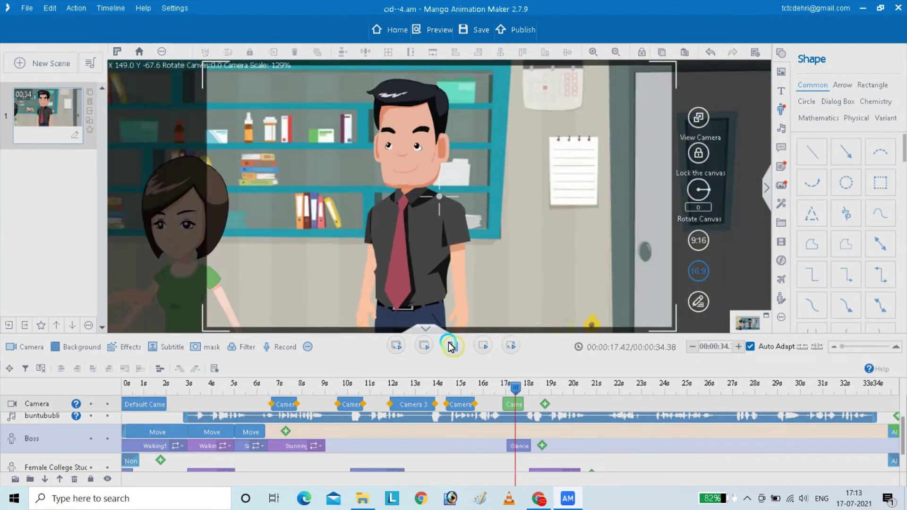
left_click(453, 347)
Step: Shorten the Boss's close-up camera to end at about 17.3 seconds and replay the faster move up to about 18 seconds
left_click(516, 405)
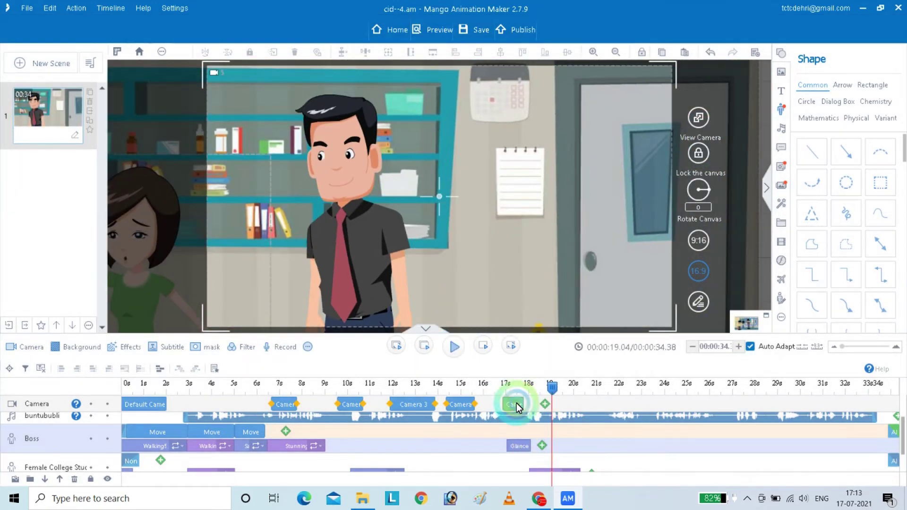
left_click(520, 409)
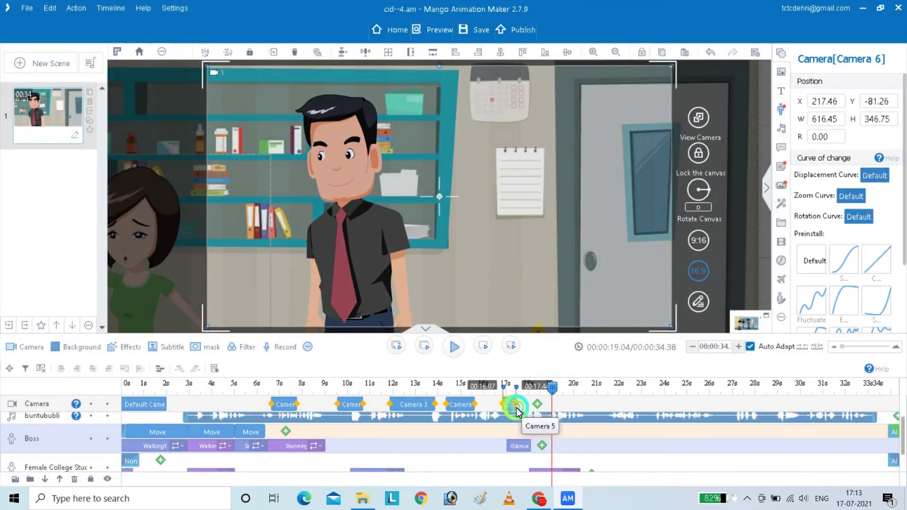
left_click(554, 384)
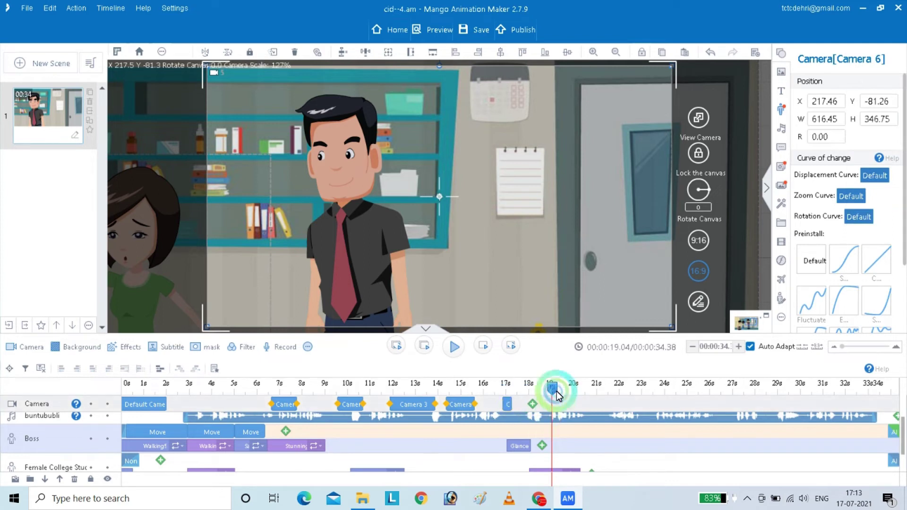
left_click(438, 424)
left_click(453, 347)
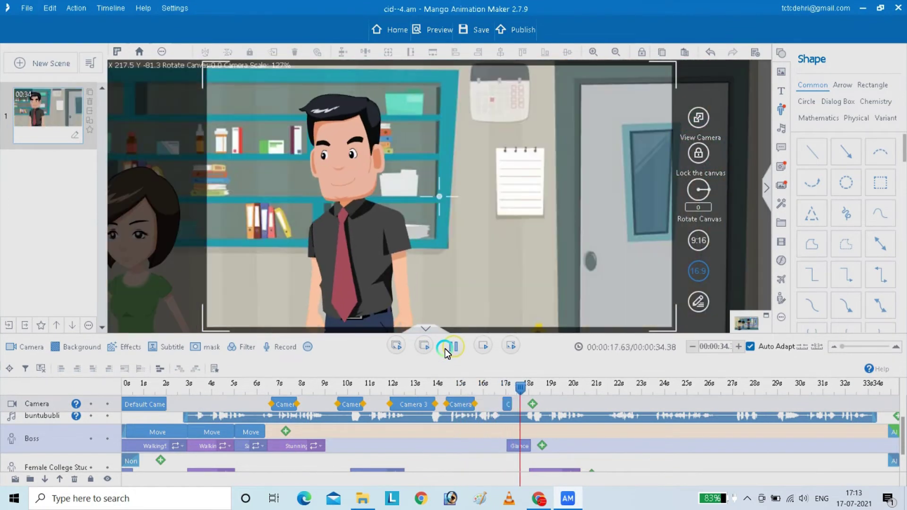
left_click(445, 348)
left_click_drag(531, 388, 529, 391)
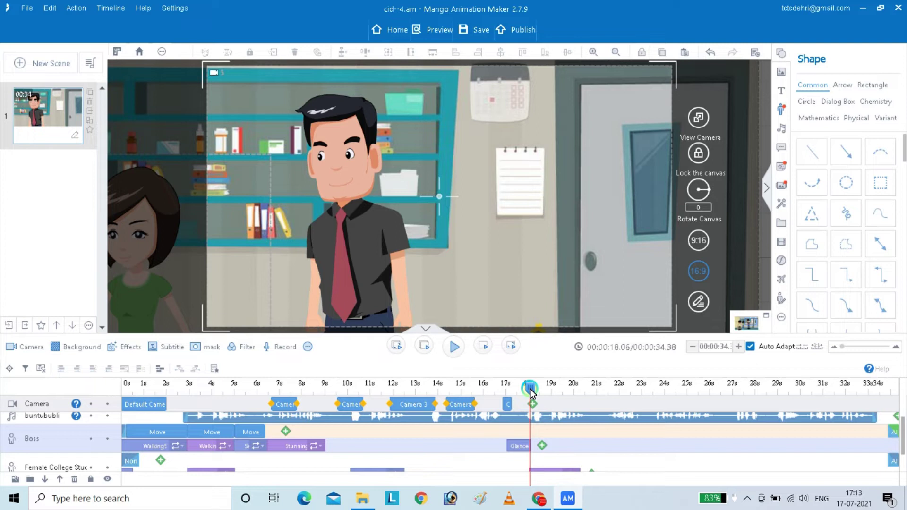
Step: Add a close-up camera on the policeman and woman at about 18 seconds and shorten it to end at about 18.8 seconds
left_click(465, 406)
left_click(539, 403)
left_click(567, 383)
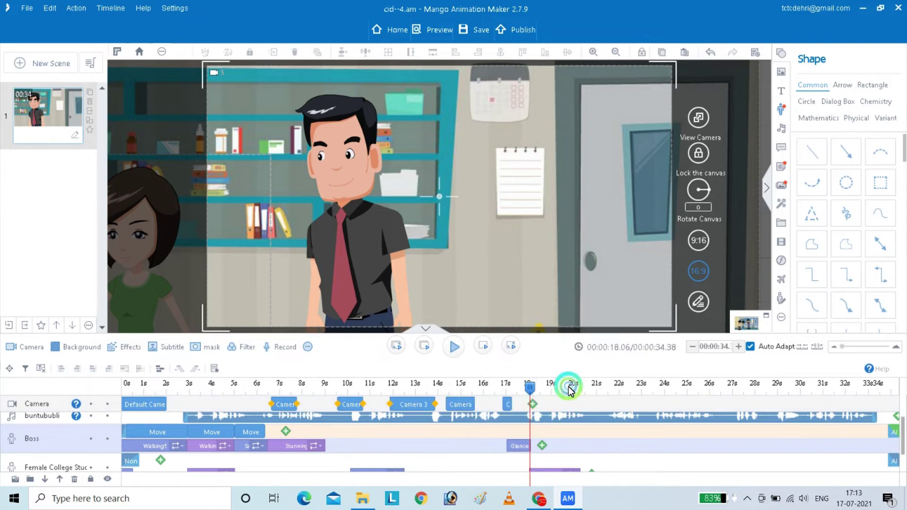
left_click_drag(542, 399, 549, 409)
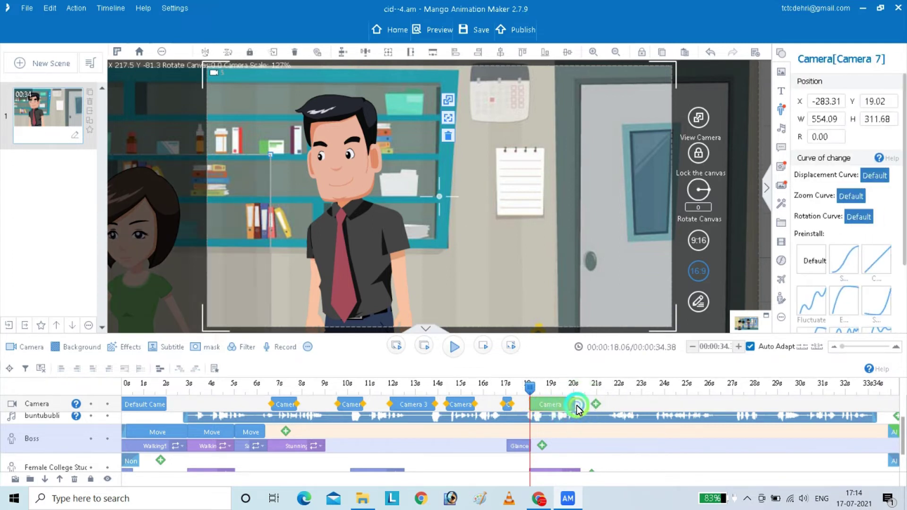
left_click_drag(571, 405, 546, 405)
Step: Play on from about 18 seconds past 23 seconds to check the new close-up against the dialogue
left_click(455, 352)
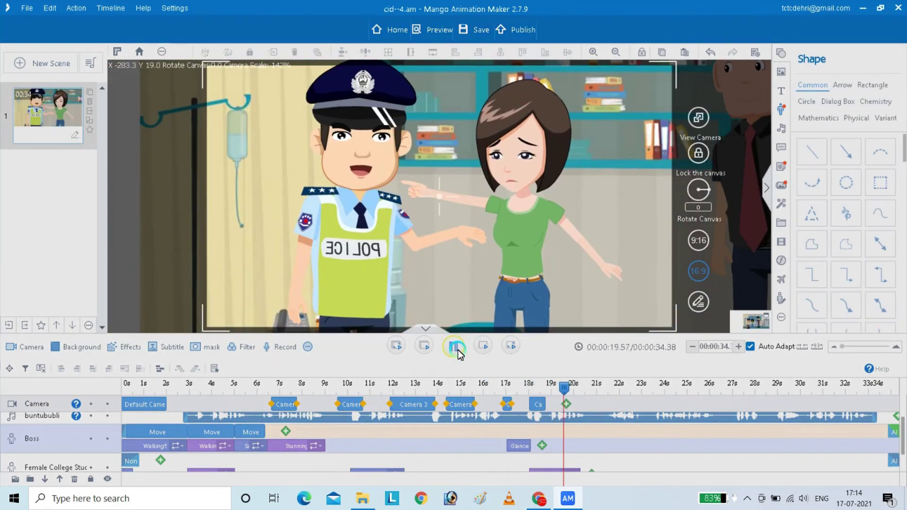
left_click(456, 349)
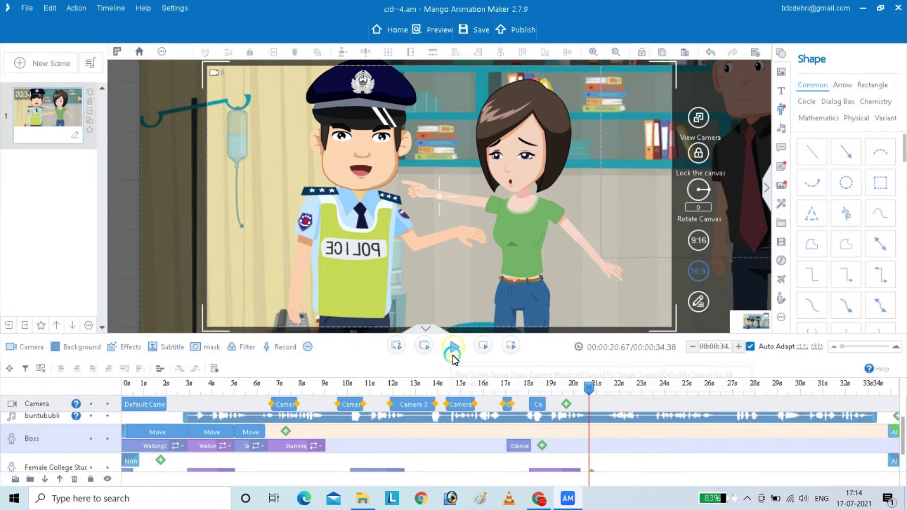
left_click(453, 354)
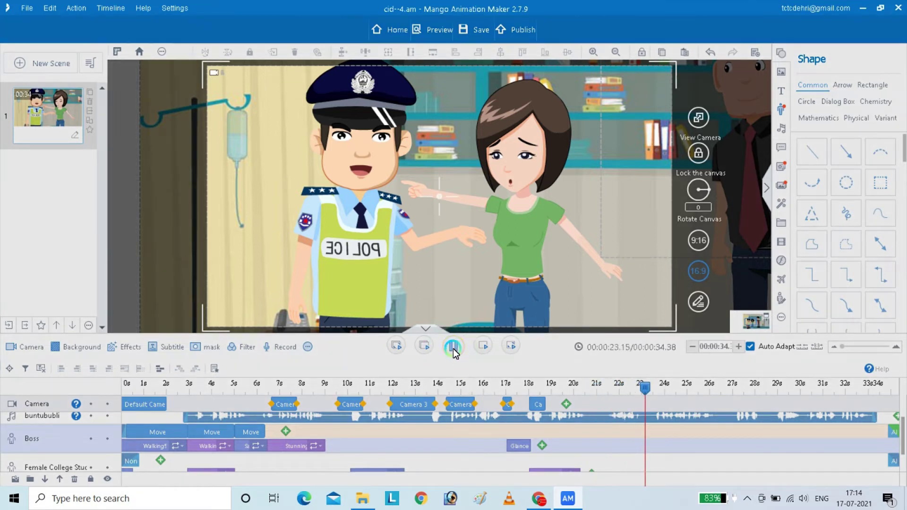
left_click(452, 349)
Step: Add a Default Camera wide shot at about 20.6 seconds and play its zoom-out
left_click_drag(604, 392, 592, 395)
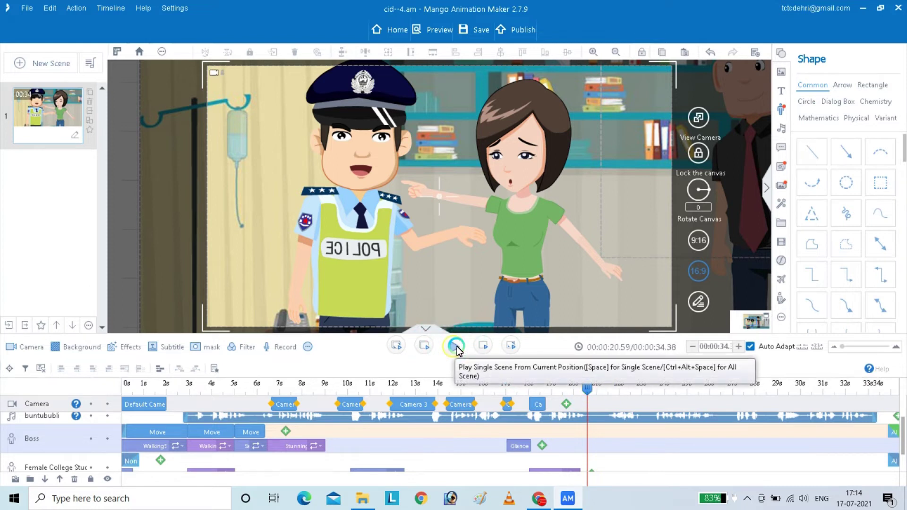
right_click(566, 403)
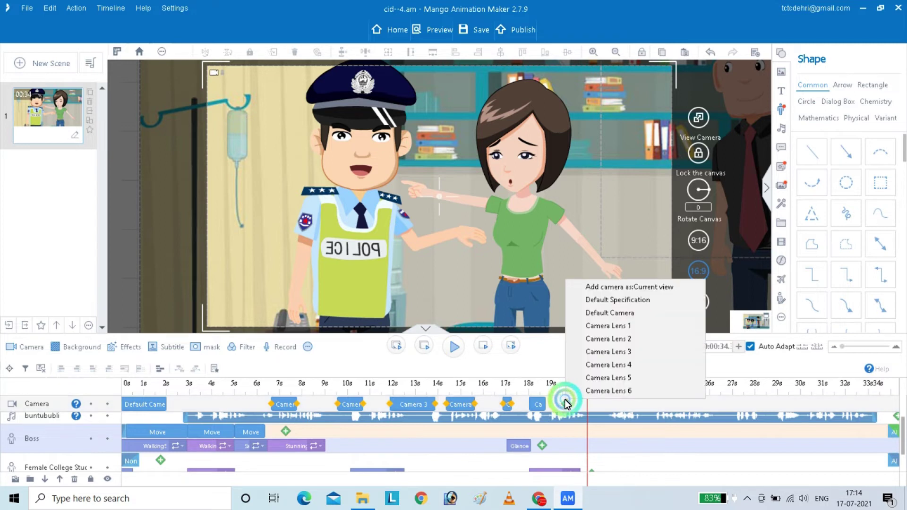
left_click(614, 311)
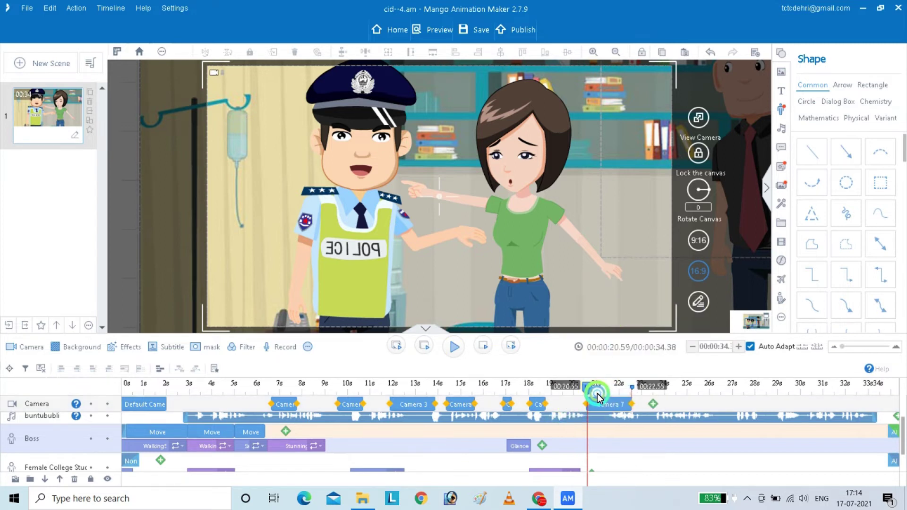
left_click(454, 347)
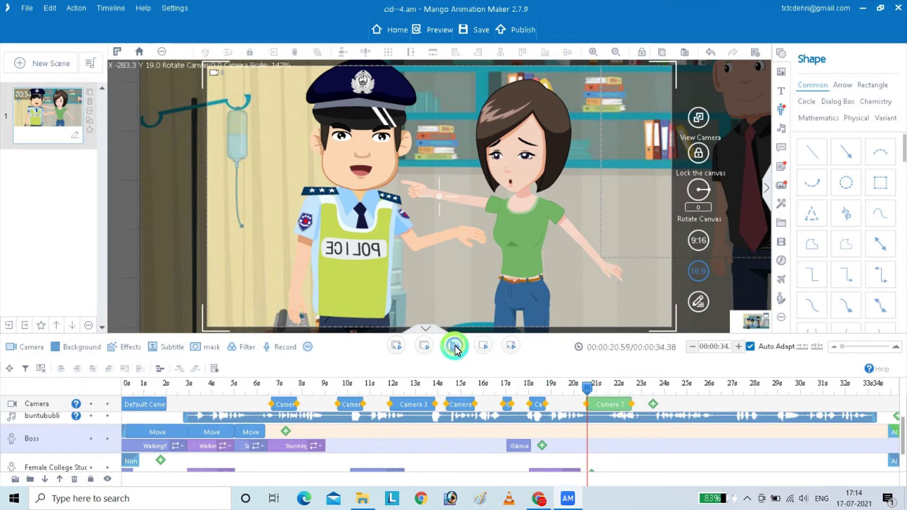
left_click(454, 346)
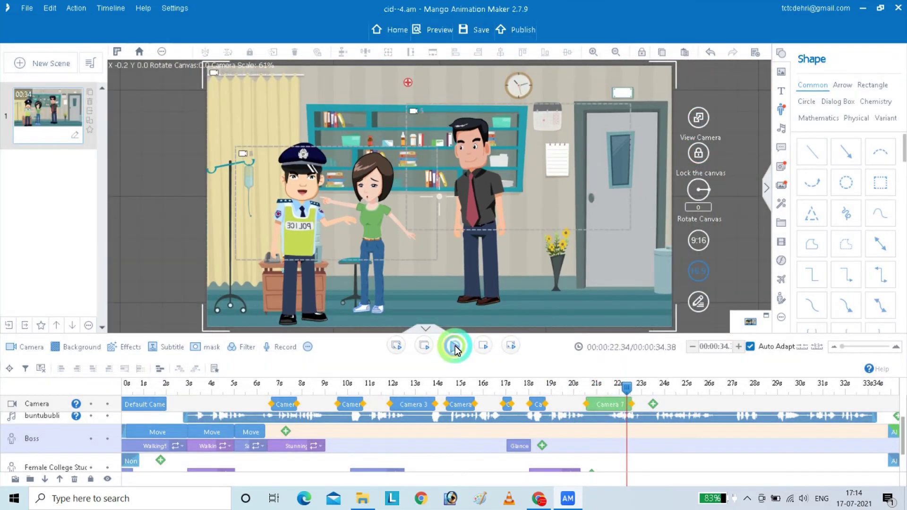
left_click_drag(629, 392, 611, 385)
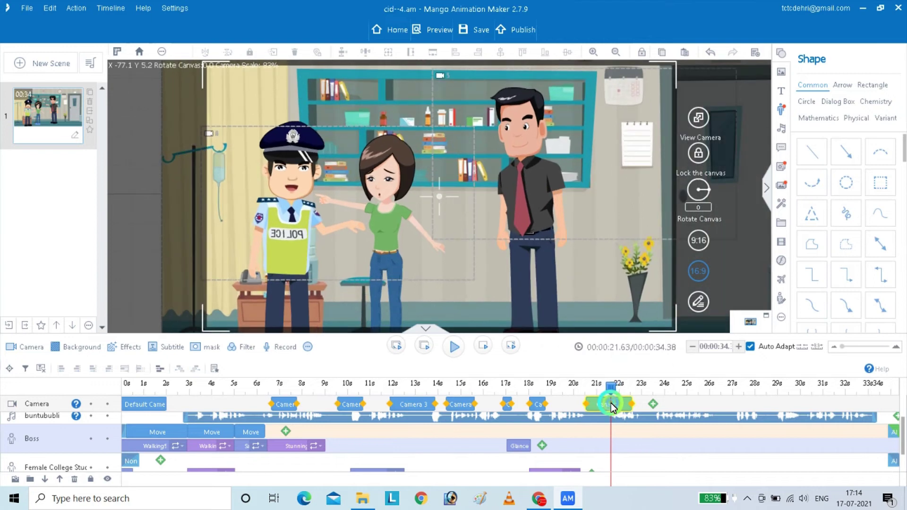
left_click(593, 405)
left_click(564, 351)
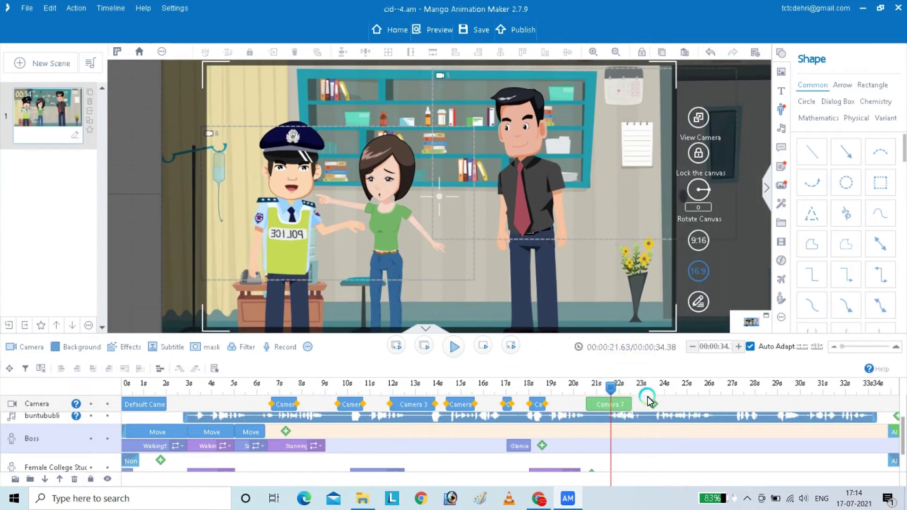
Step: Add the Bank Lobby Manager role with the Walk & Talk action to the scene at about 22 seconds
left_click_drag(610, 390, 630, 389)
left_click(781, 106)
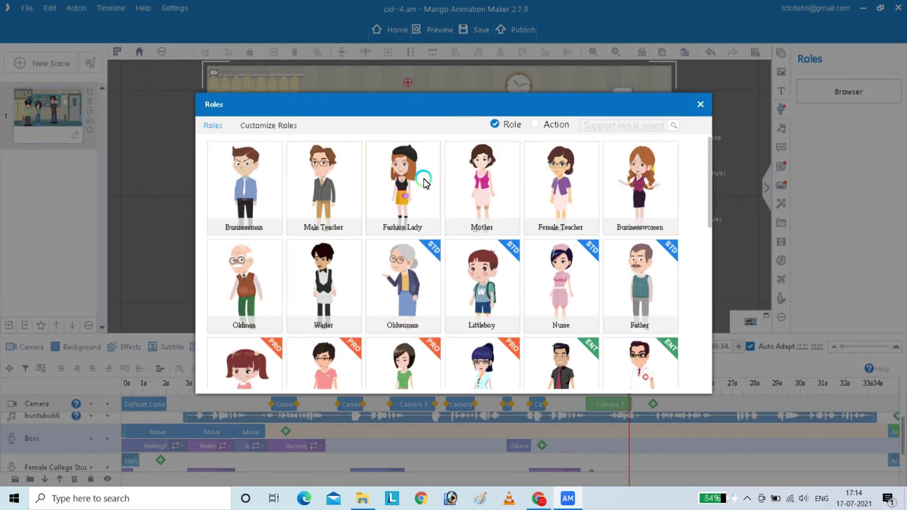
left_click_drag(713, 202, 695, 320)
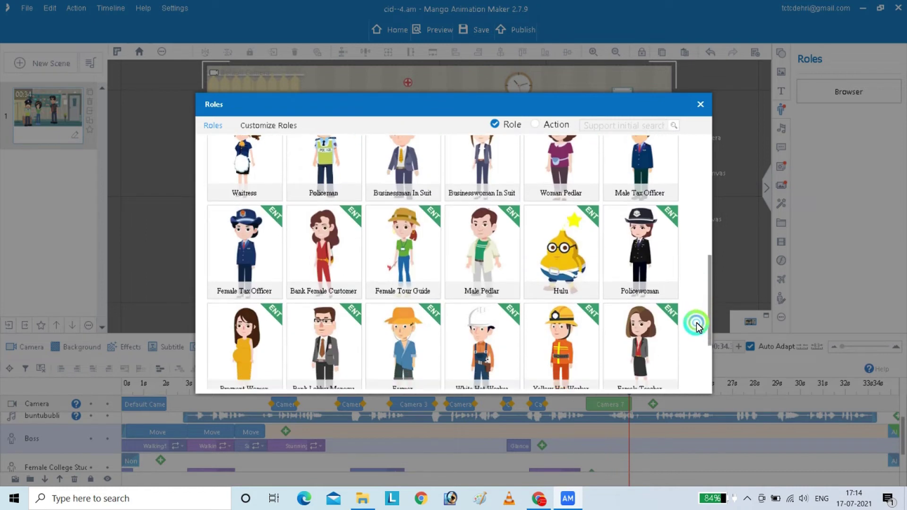
left_click(355, 327)
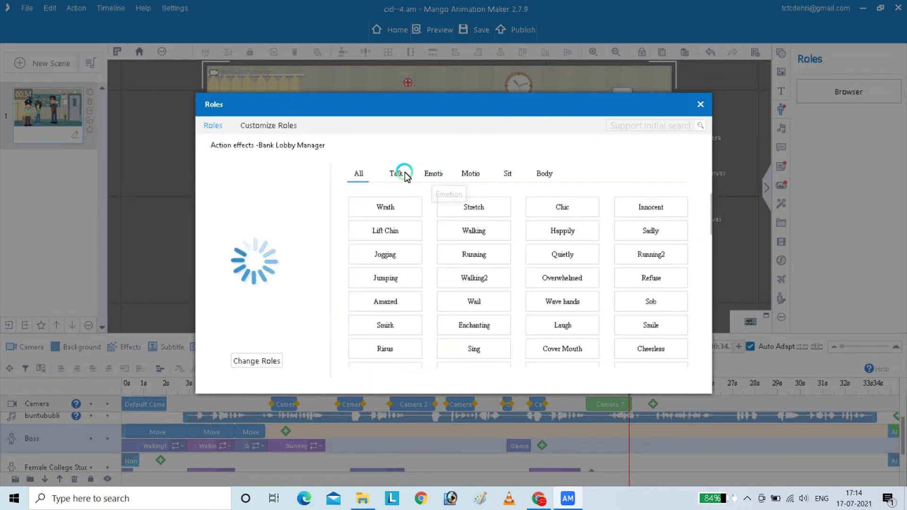
left_click(468, 174)
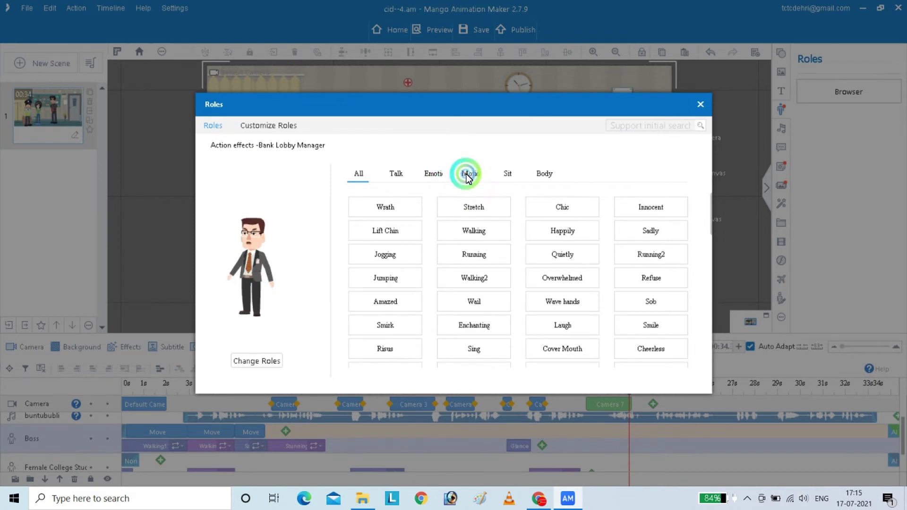
left_click(375, 302)
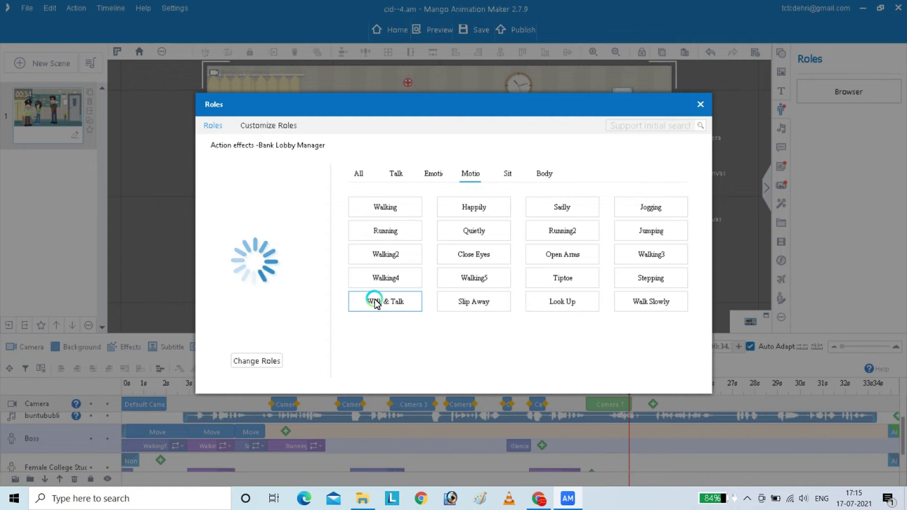
left_click(375, 302)
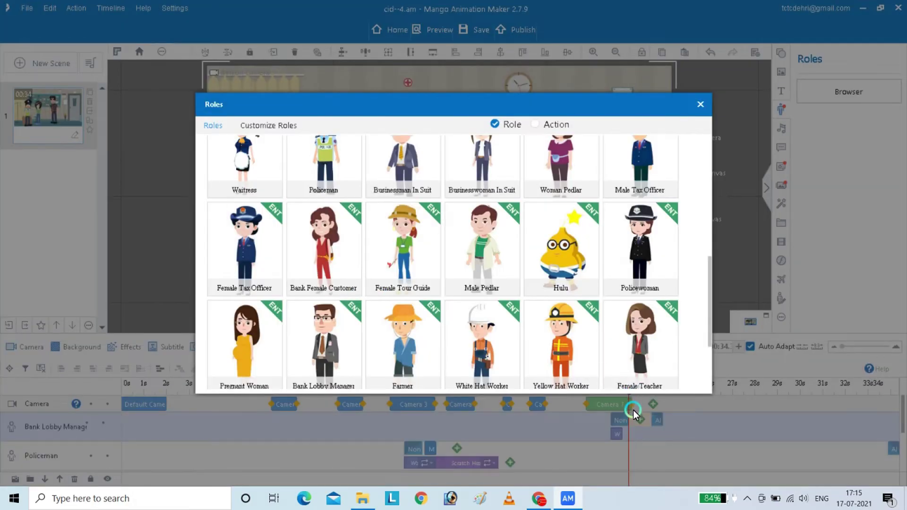
left_click(634, 415)
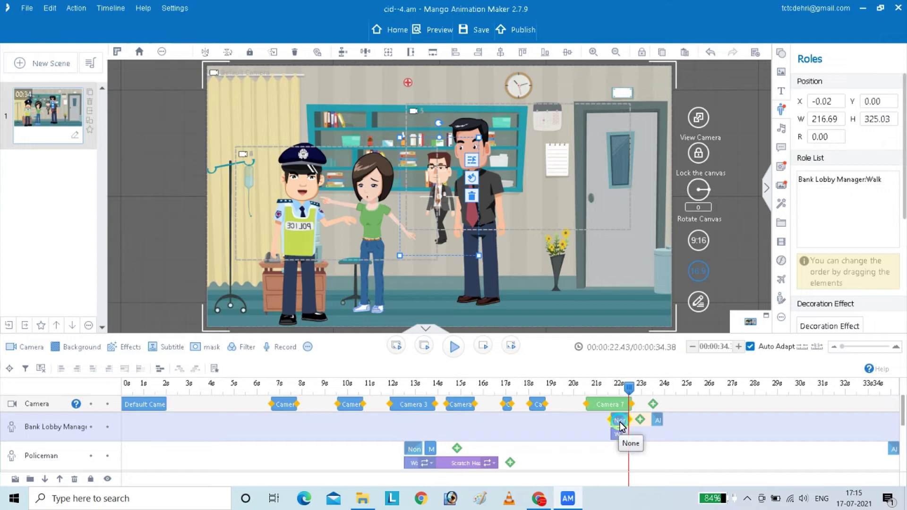
Step: Enlarge the Bank Lobby Manager to about 510 by 765 and place him in front of the door at about X 547, Y 54
left_click(479, 138)
left_click_drag(479, 138, 537, 55)
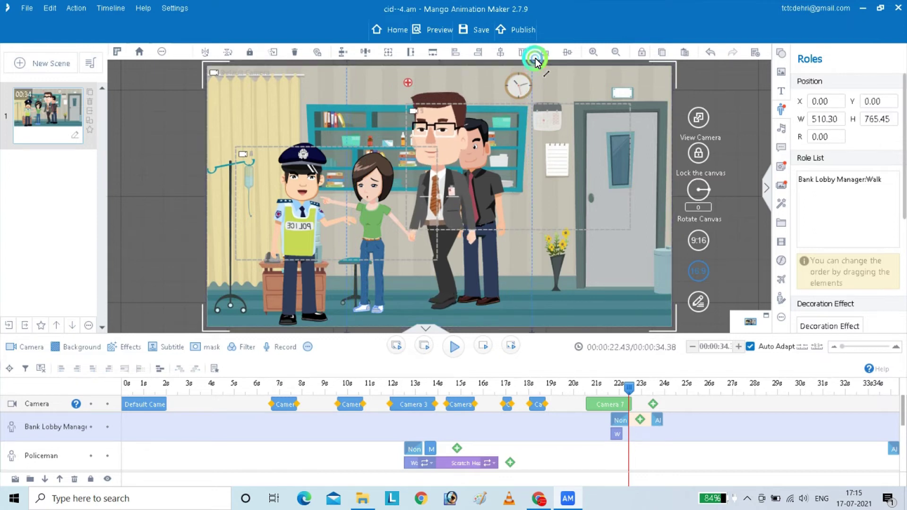
left_click_drag(473, 188, 722, 212)
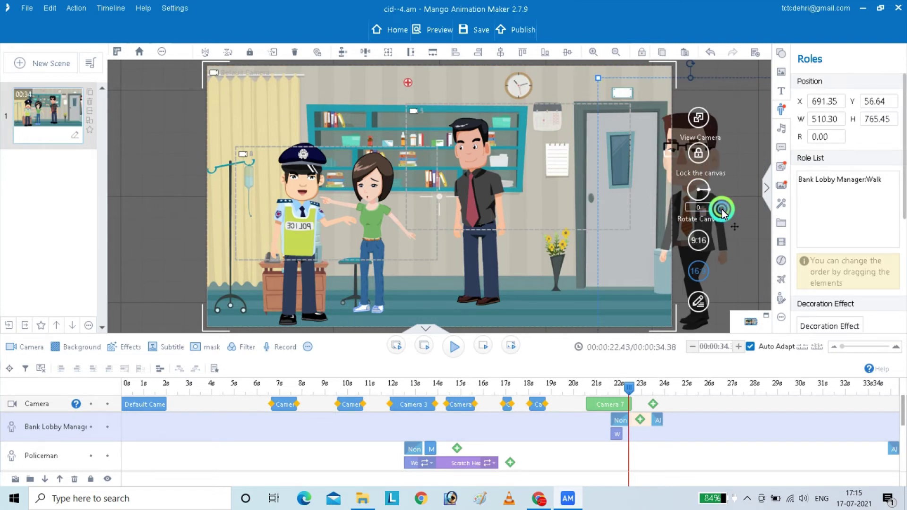
left_click_drag(722, 211, 670, 211)
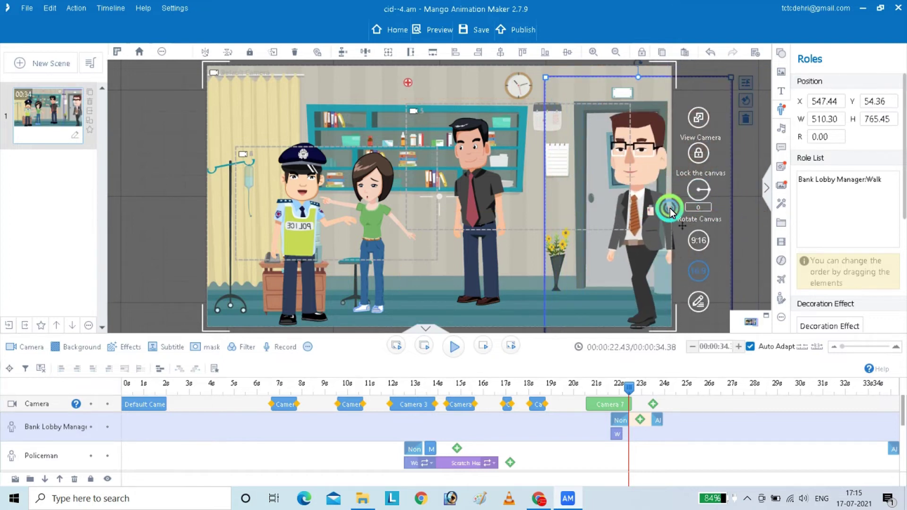
Step: Play from about 21.5 to 25.6 seconds to check the manager's appearance against the dialogue audio
left_click(899, 388)
left_click_drag(899, 389, 607, 399)
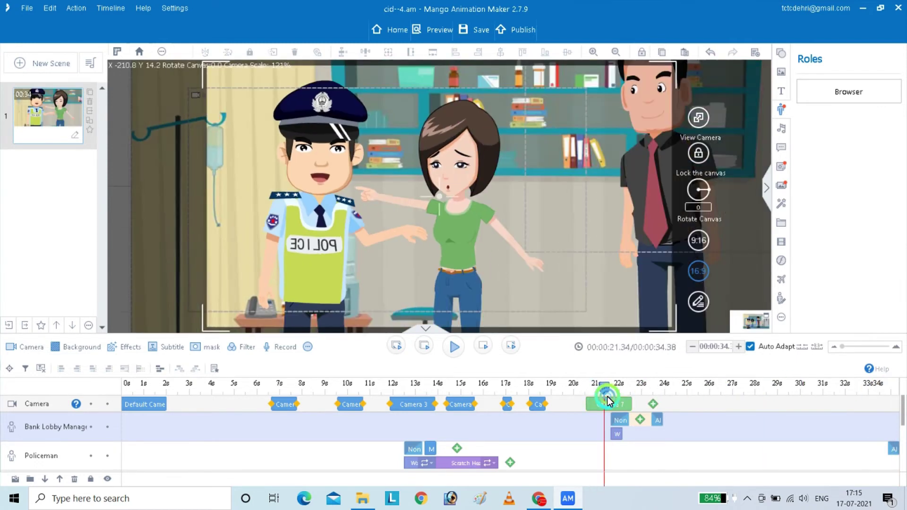
mouse_move(901, 409)
left_mouse_down()
mouse_move(903, 448)
mouse_move(903, 425)
left_mouse_up()
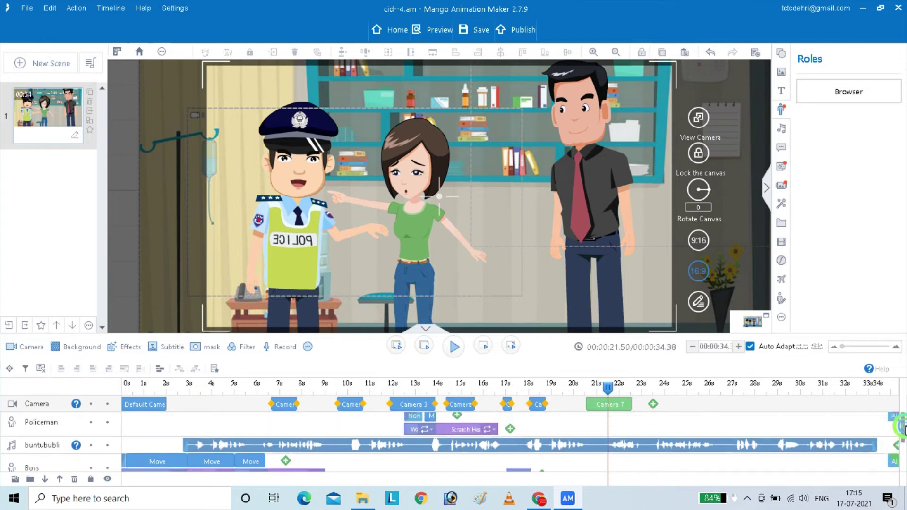
left_click(453, 355)
left_click(453, 352)
left_click(672, 401)
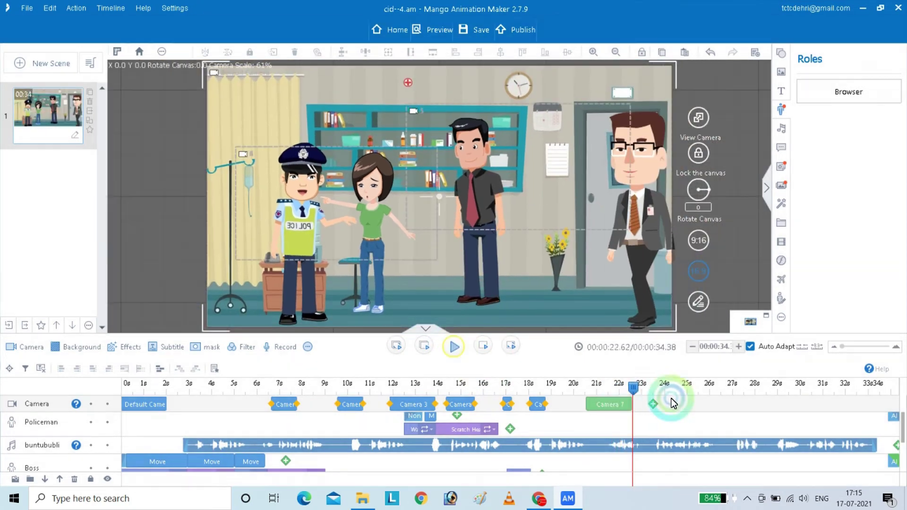
left_click(405, 344)
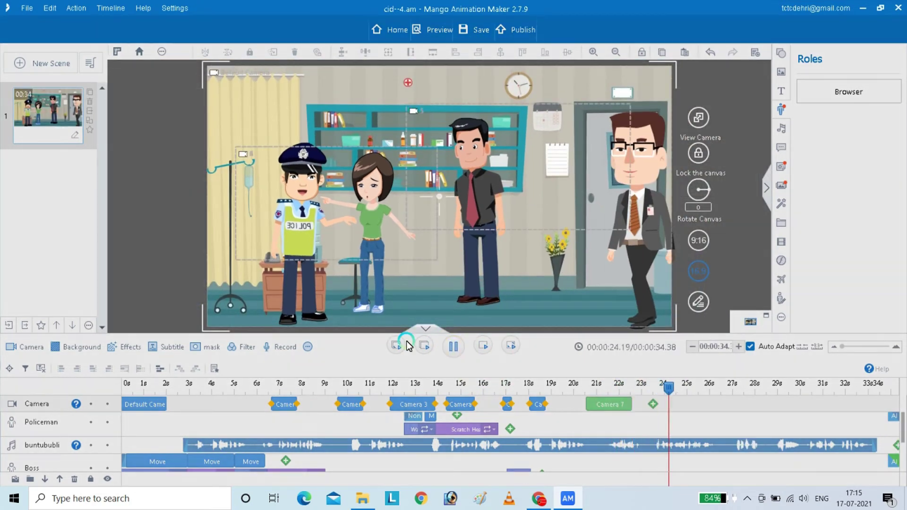
left_click(902, 422)
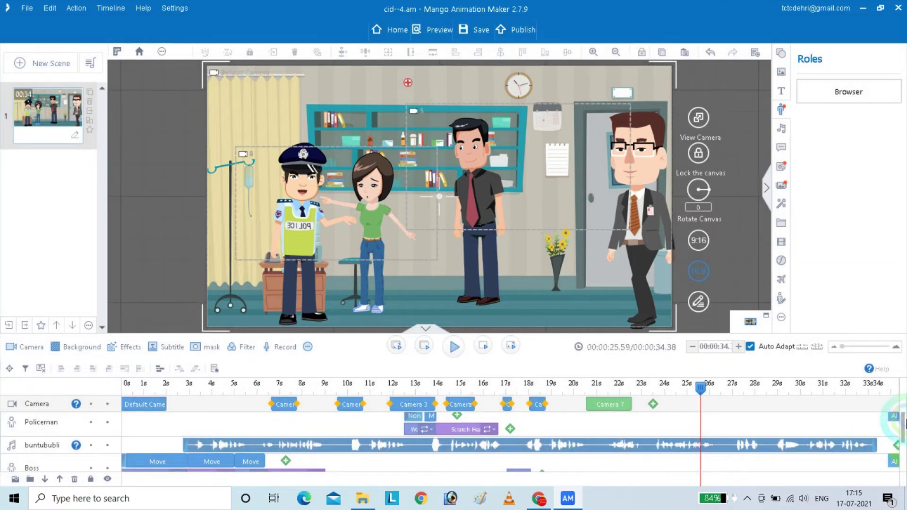
left_click_drag(903, 437, 902, 418)
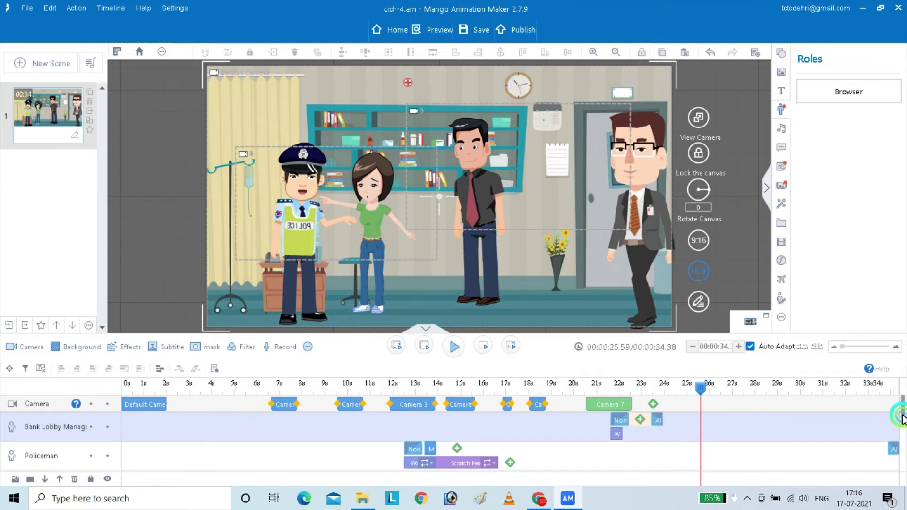
Step: Move the Bank Lobby Manager's exit effect to the timeline's end and extend his Walk & Talk action to about 24.3 seconds
left_click(841, 434)
left_click(693, 439)
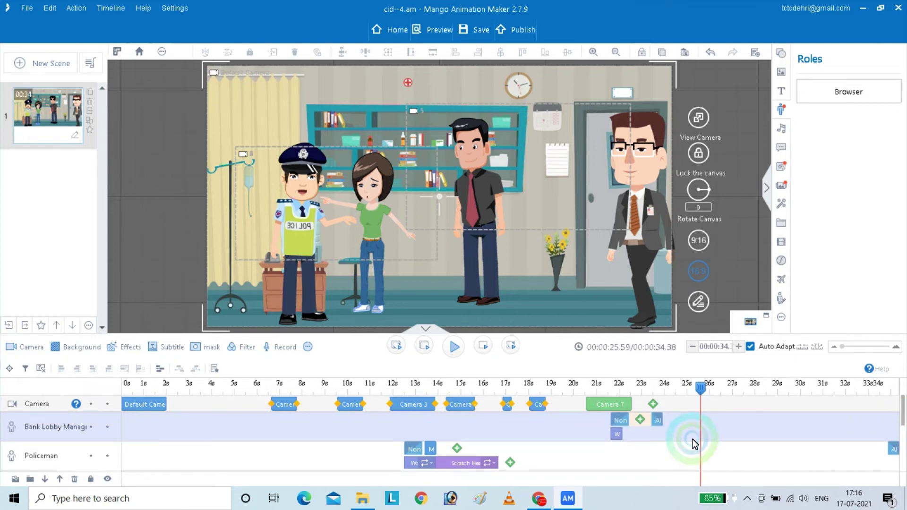
left_click_drag(660, 424, 792, 418)
left_click(667, 429)
left_click_drag(622, 434, 673, 437)
Step: Give the Bank Lobby Manager a Move effect that takes him from the door to beside the Boss, at about X 255, Y 54
left_click(654, 422)
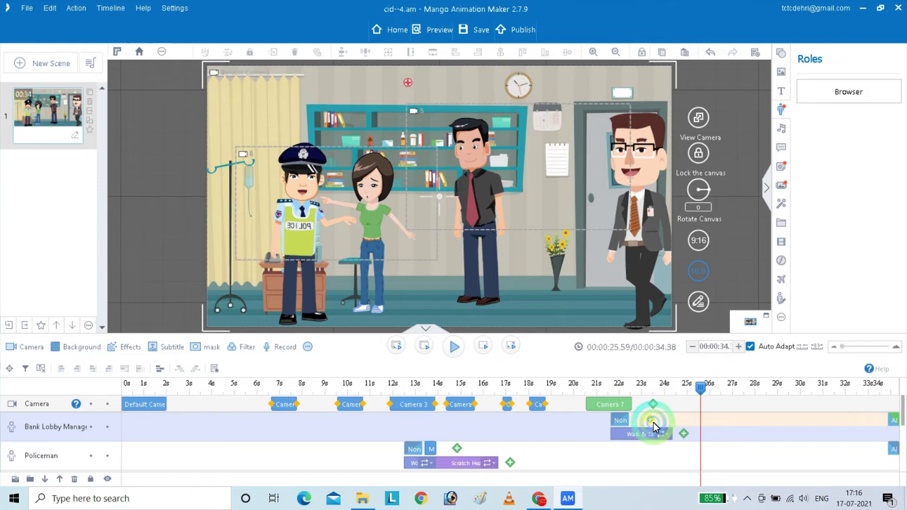
left_click(367, 167)
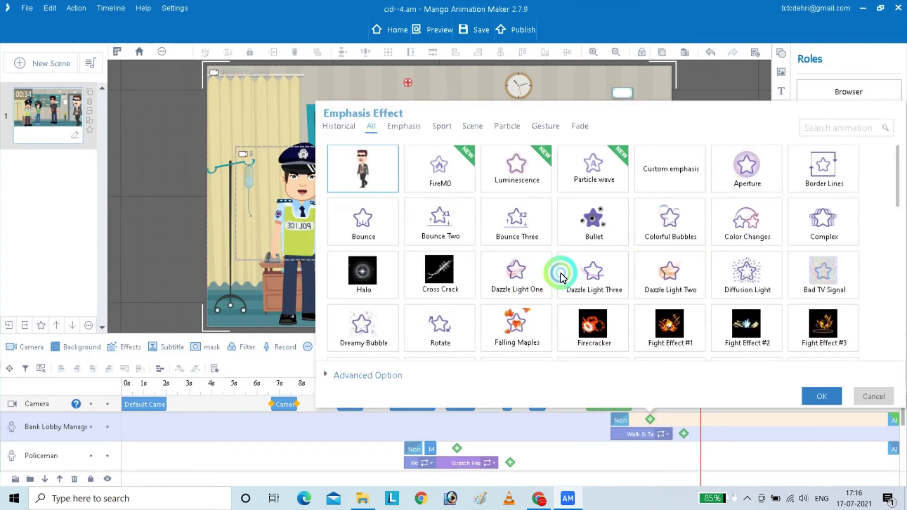
left_click(805, 398)
left_click_drag(662, 316, 523, 264)
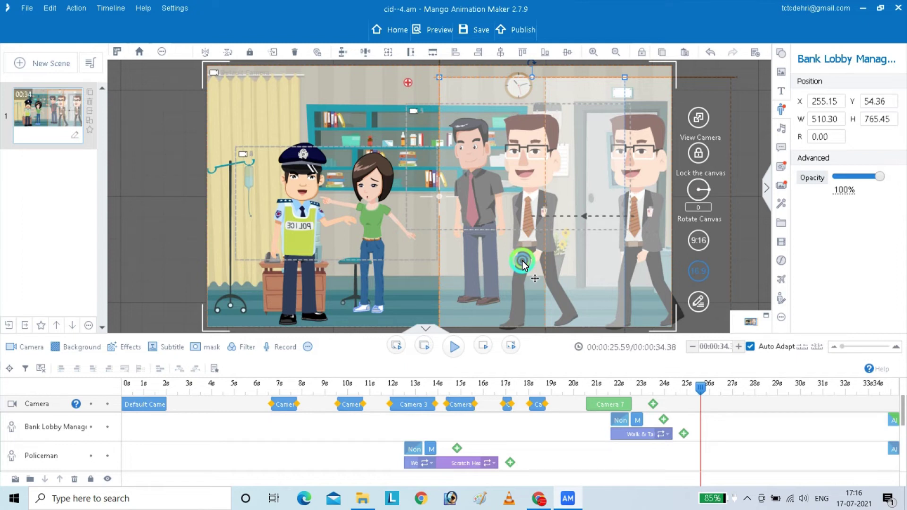
left_click_drag(522, 264, 523, 265)
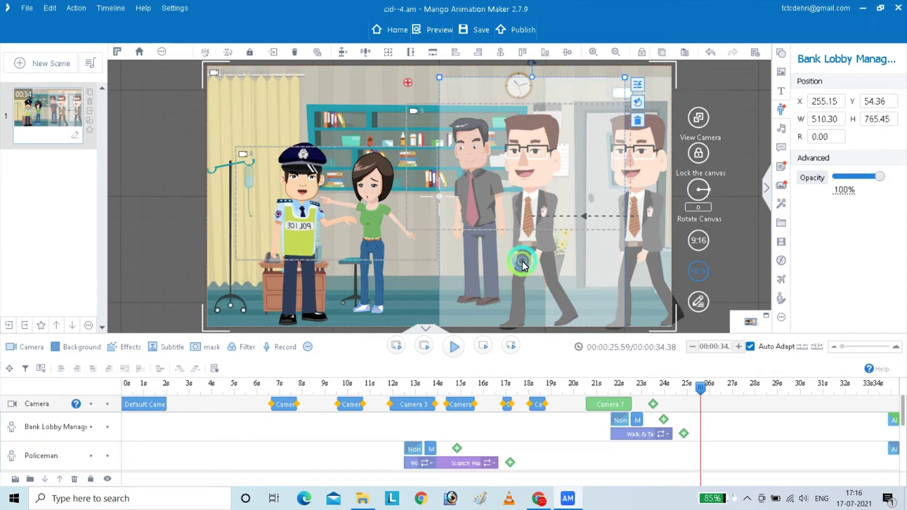
Step: Extend the manager's Move to end at about 23.8 seconds and trim his Walk & Talk action to about 23.9 seconds
left_click_drag(642, 421, 660, 420)
left_click(701, 390)
left_click(668, 429)
left_click_drag(671, 435, 664, 436)
Step: Rewind to before the wide shot and play up to about 23.9 seconds to check the manager's walk-in
left_click_drag(698, 391, 592, 413)
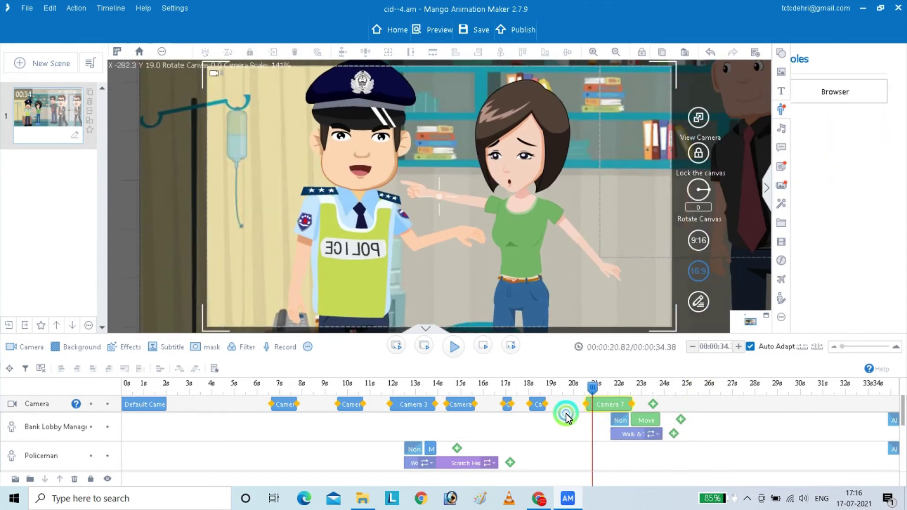
left_click(566, 416)
left_click(452, 347)
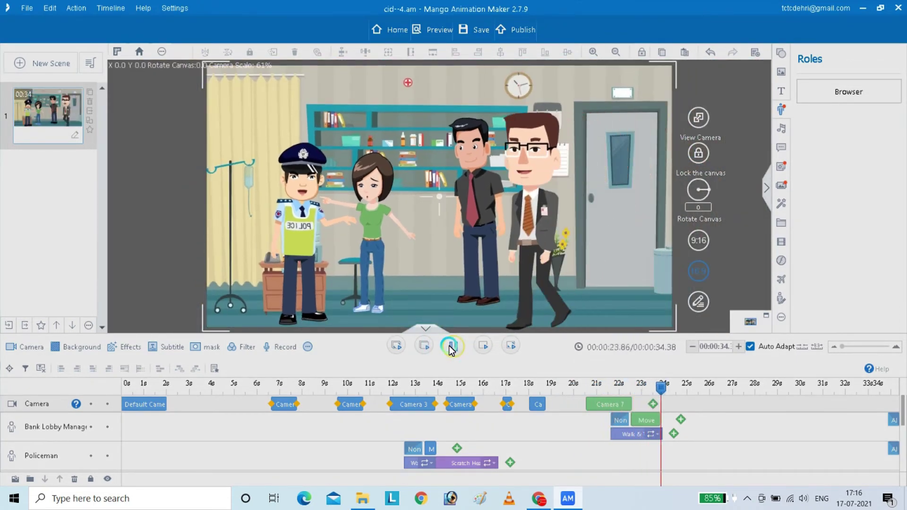
Step: Add the Enraptured emotion action to the Bank Lobby Manager directly after his Walk & Talk action, at about 23.9 seconds
left_click(451, 348)
left_click(681, 386)
left_click_drag(661, 420, 661, 392)
left_click(674, 449)
left_click(675, 434)
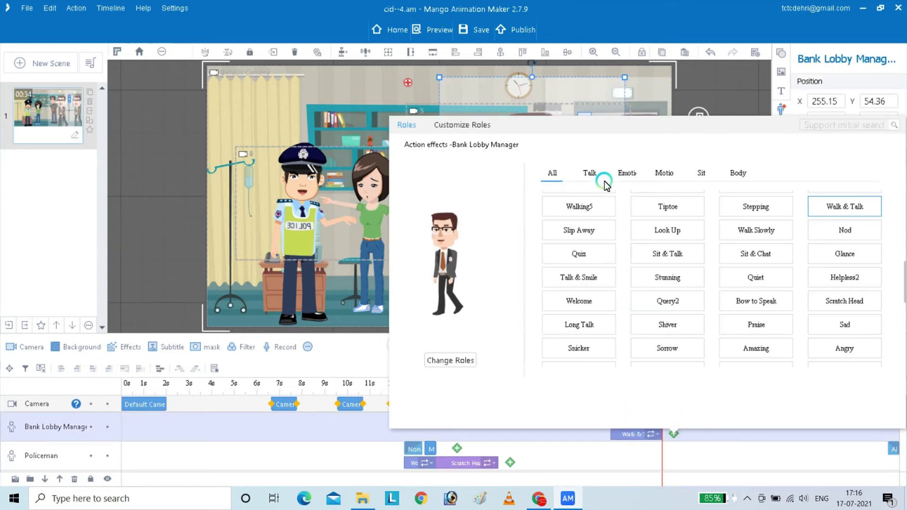
left_click(618, 174)
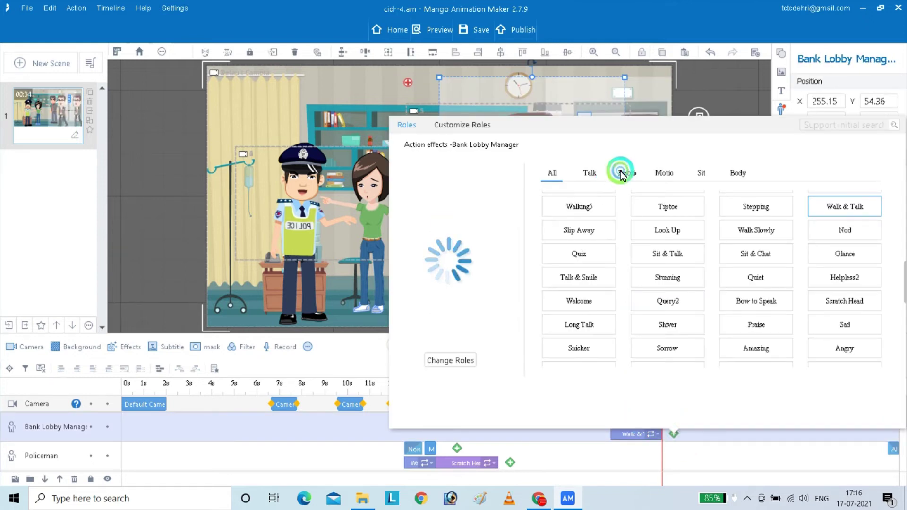
left_click(813, 232)
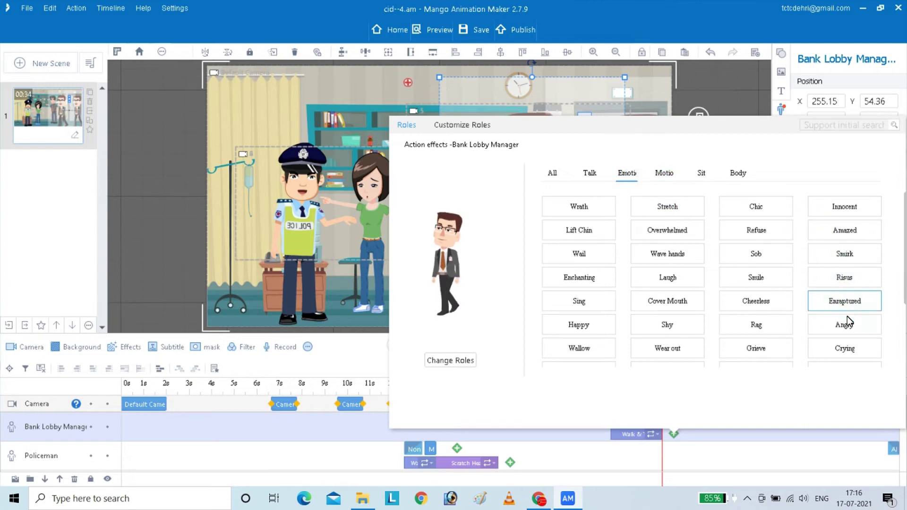
left_click(846, 304)
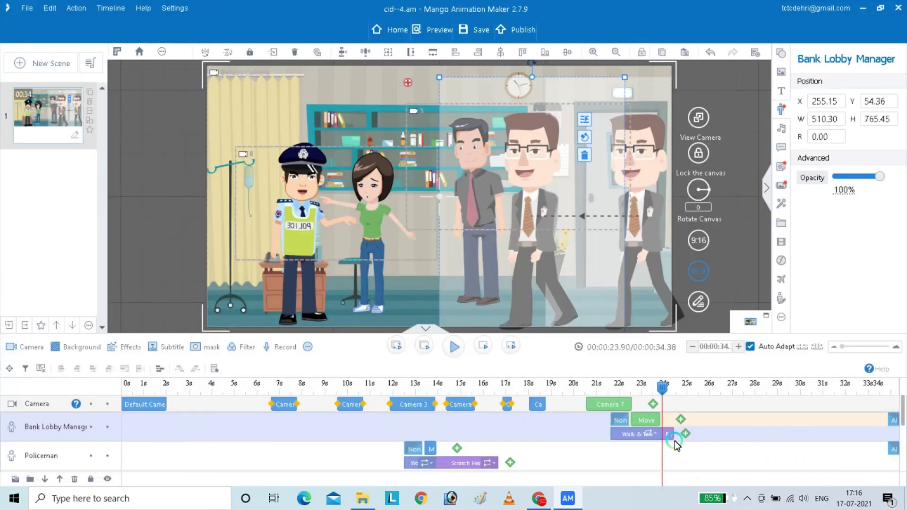
Step: Extend the manager's Enraptured action to end at about 26.3 seconds and play the section back to check it
left_click(677, 432)
left_click_drag(673, 434, 703, 432)
left_click_drag(663, 386, 575, 387)
left_click(449, 349)
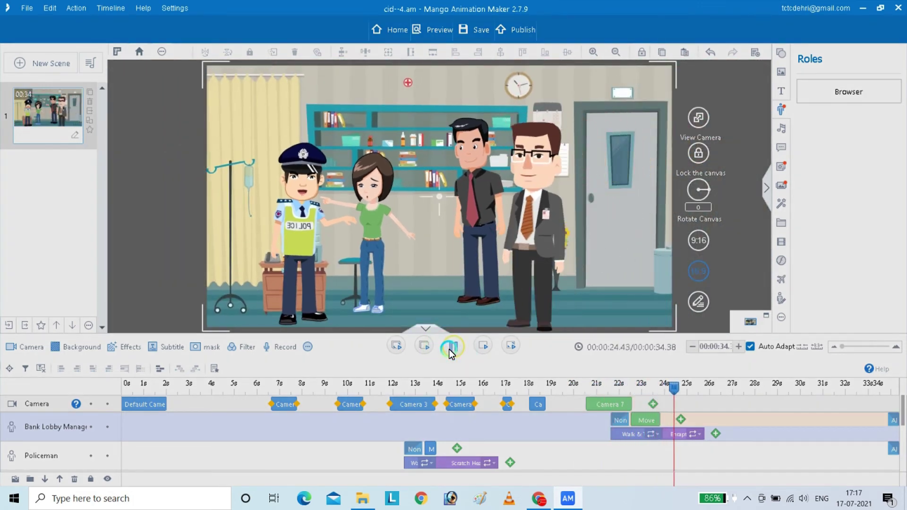
left_click(449, 350)
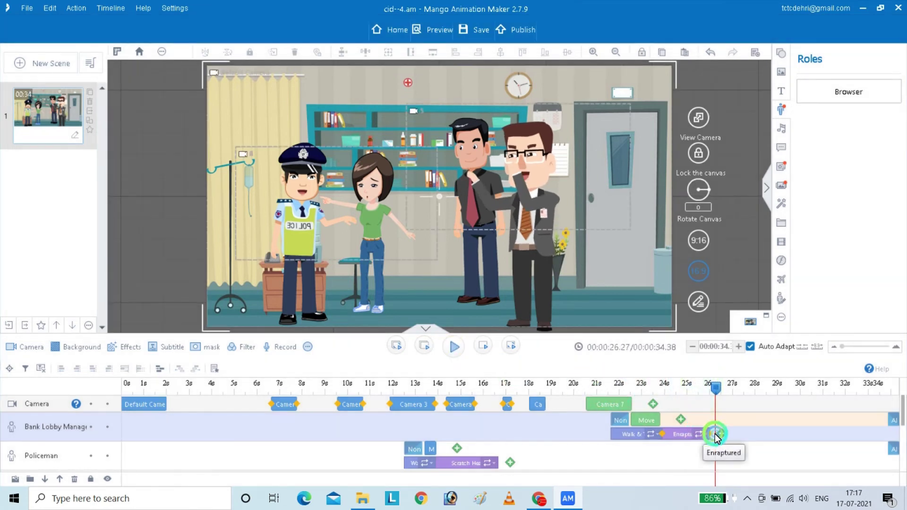
left_click_drag(716, 388, 646, 389)
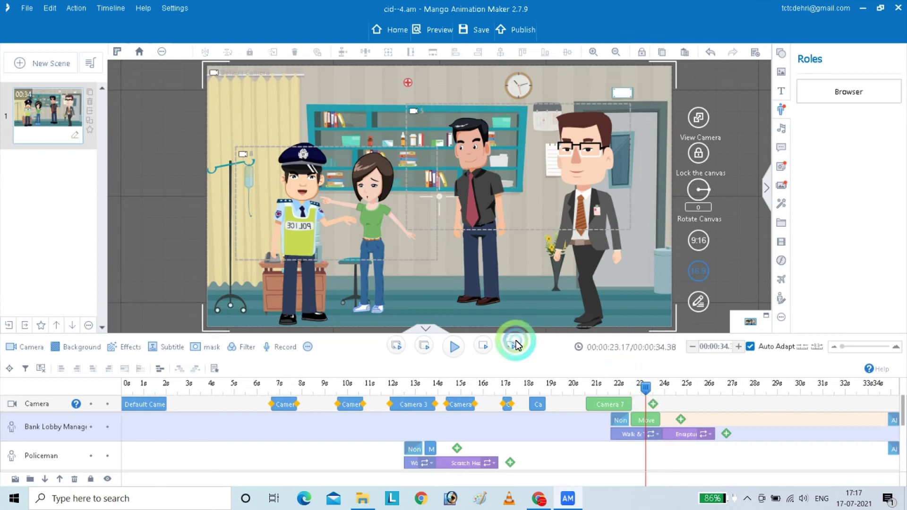
left_click(453, 345)
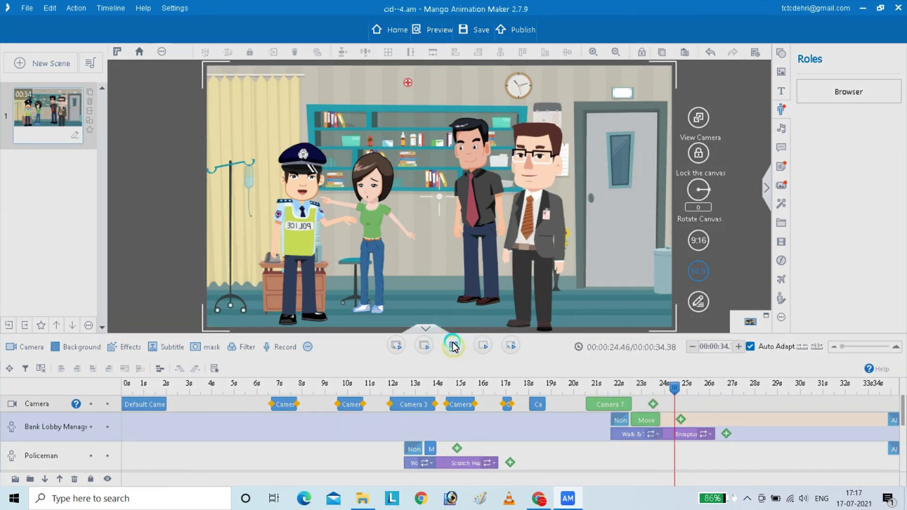
left_click(453, 346)
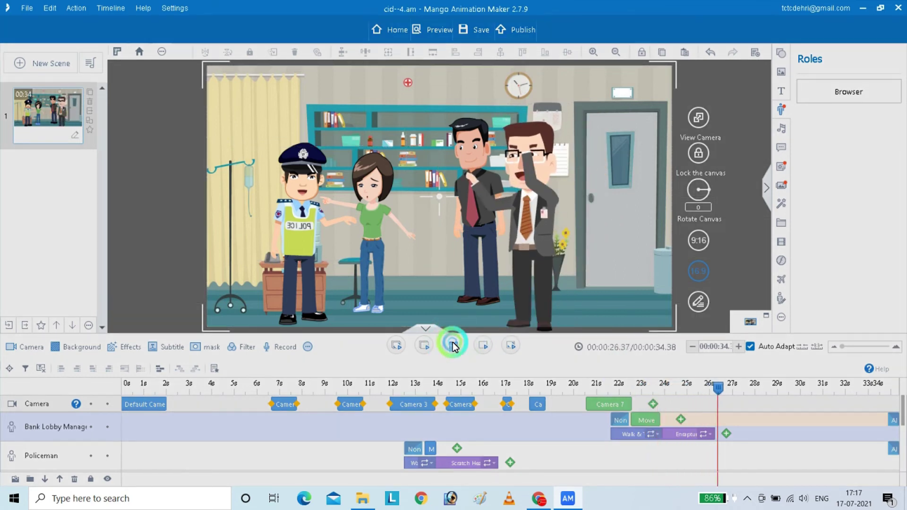
Step: Set the Enraptured action's role offset to horizontal -3 and vertical -6, with size W 10 and H 3
left_click(658, 433)
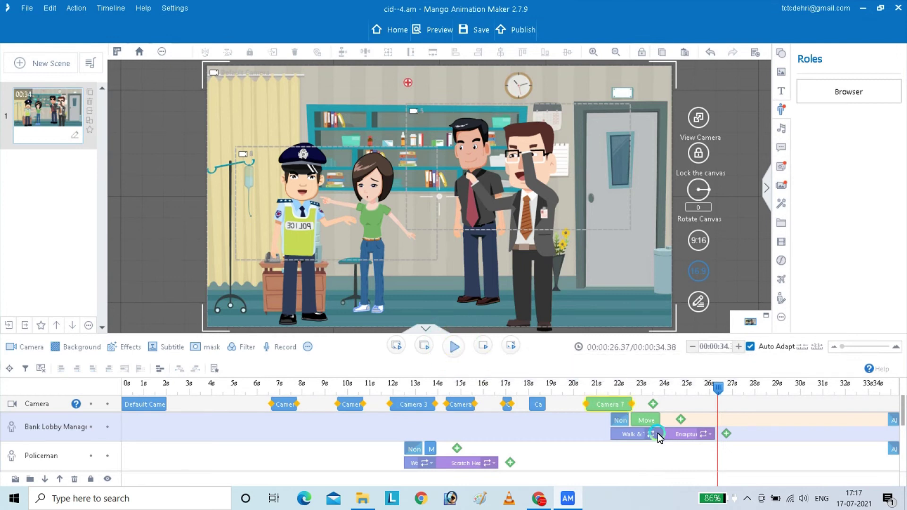
right_click(690, 436)
left_click(729, 392)
left_click(419, 278)
left_click(432, 284)
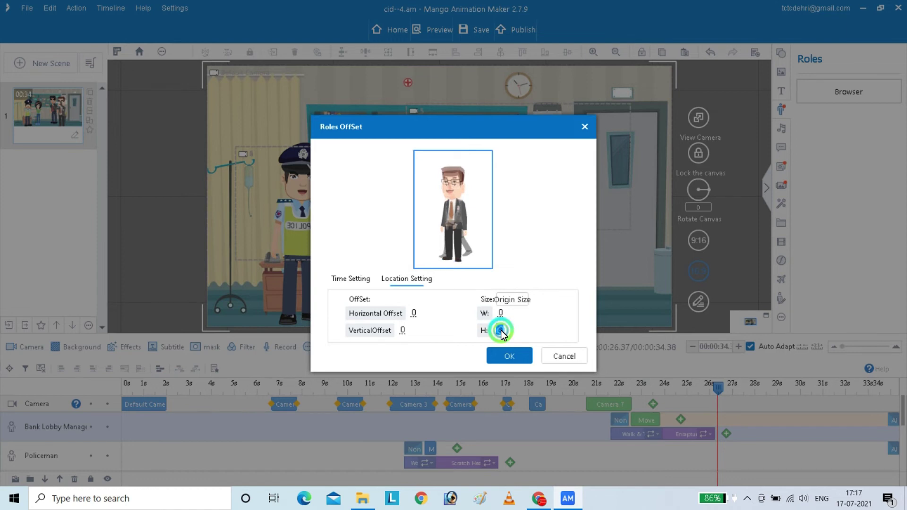
left_click(501, 316)
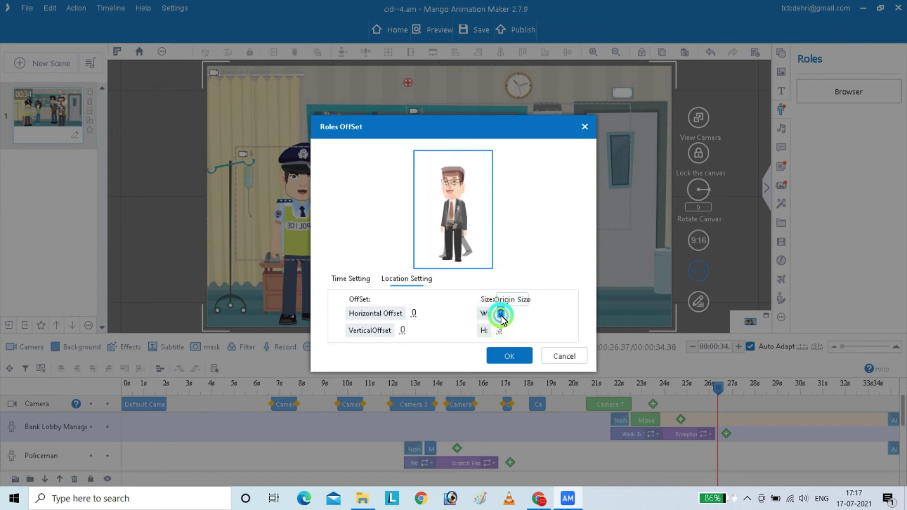
type("10")
left_click(404, 330)
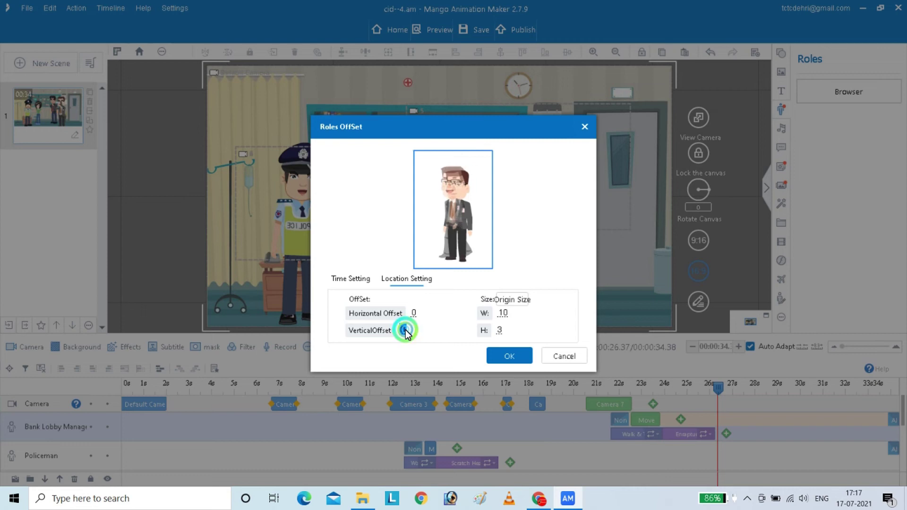
left_click(416, 322)
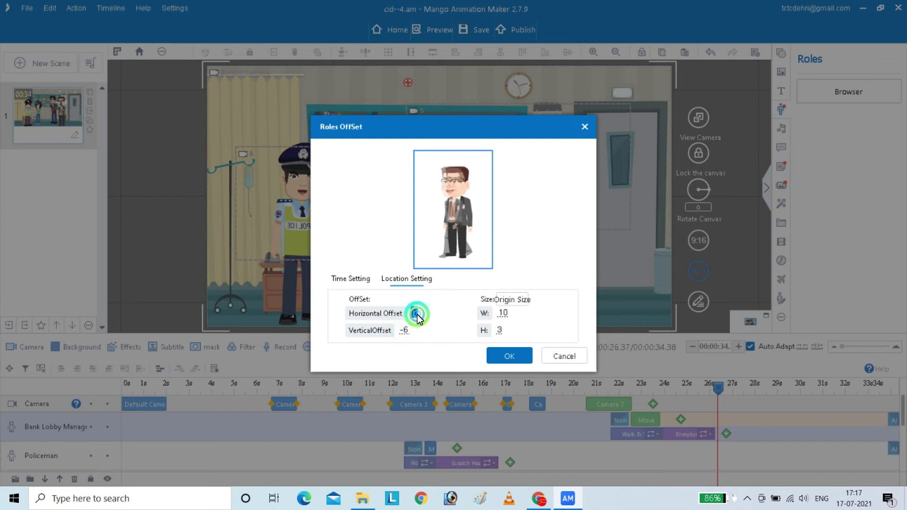
type("-3")
left_click(518, 360)
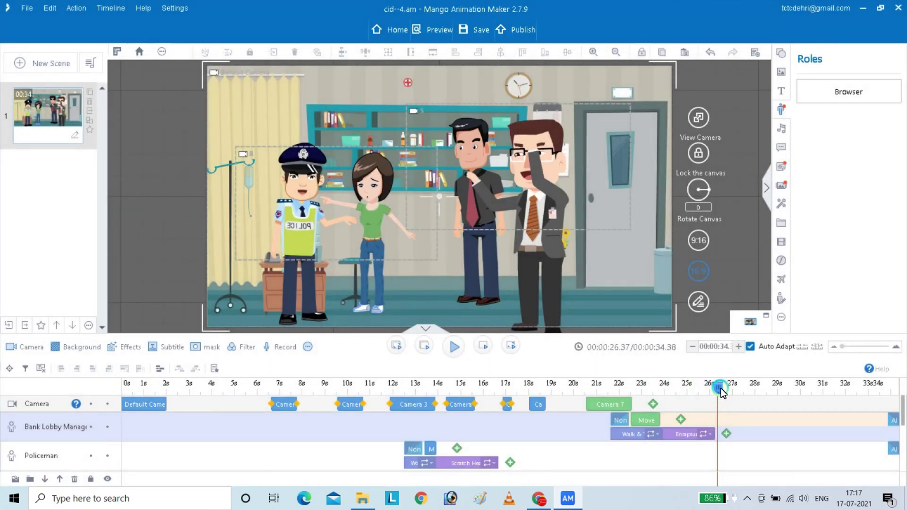
Step: Replay the manager's walk-in through his Enraptured action to about 26.3 seconds to check how the poses line up
left_click_drag(721, 390, 631, 390)
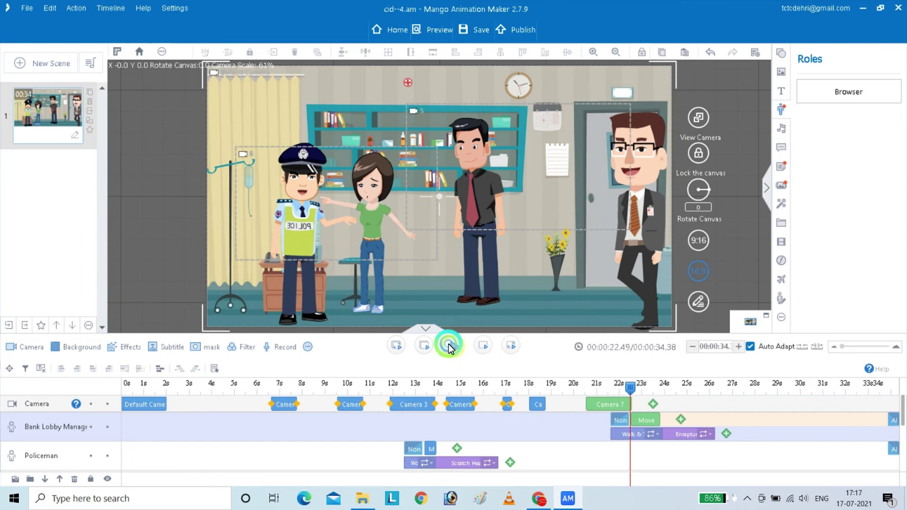
left_click(449, 348)
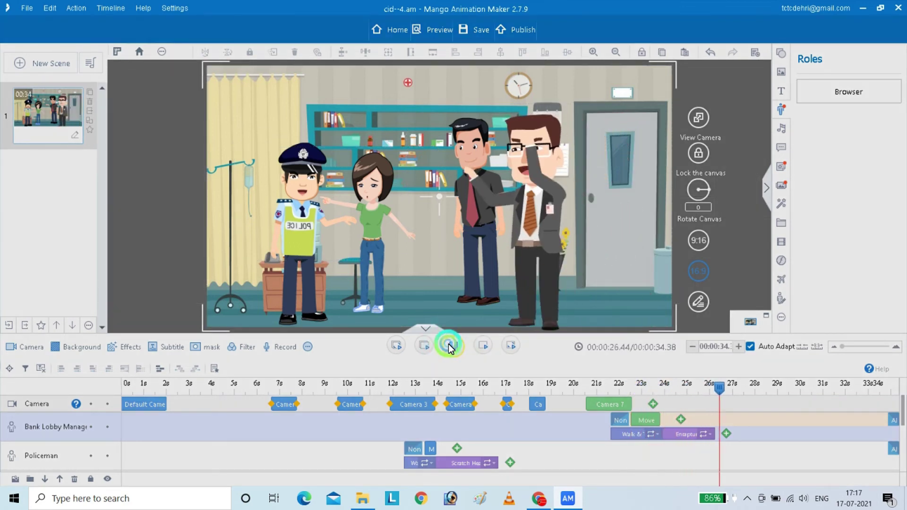
left_click(448, 348)
left_click(717, 443)
left_click_drag(719, 391, 611, 412)
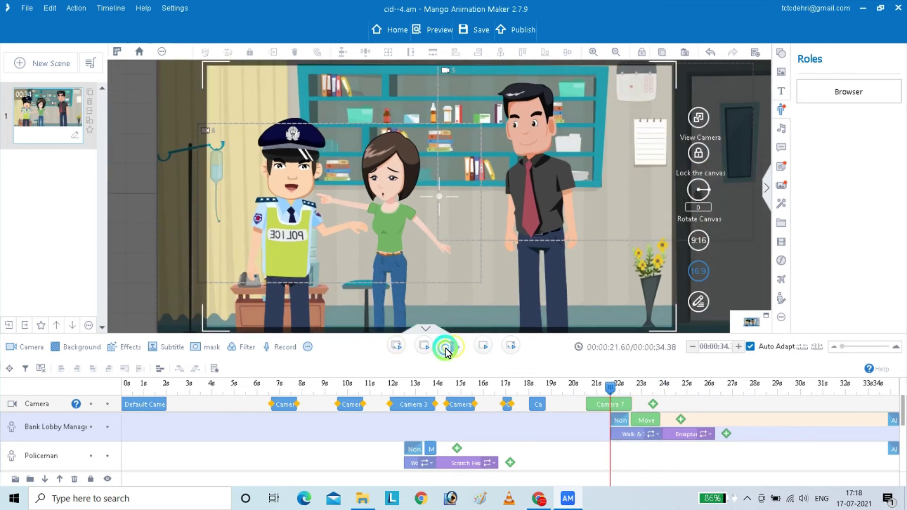
left_click(445, 349)
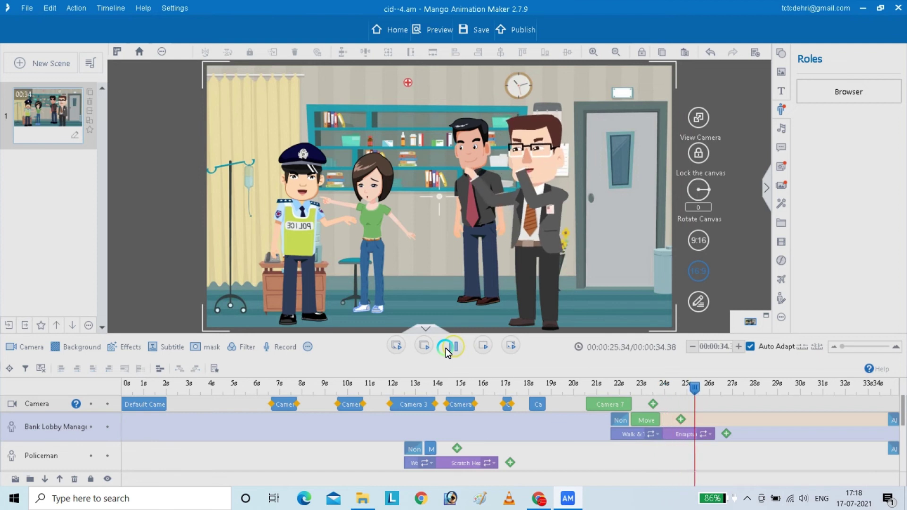
left_click(707, 410)
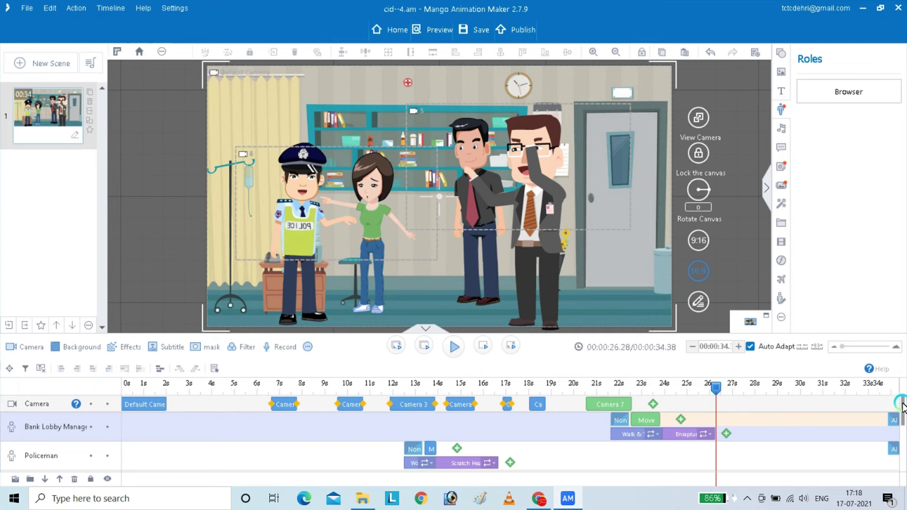
Step: Add the Bow to Speak talk action to the Policeman at about 26.3 seconds
left_click_drag(903, 392, 897, 417)
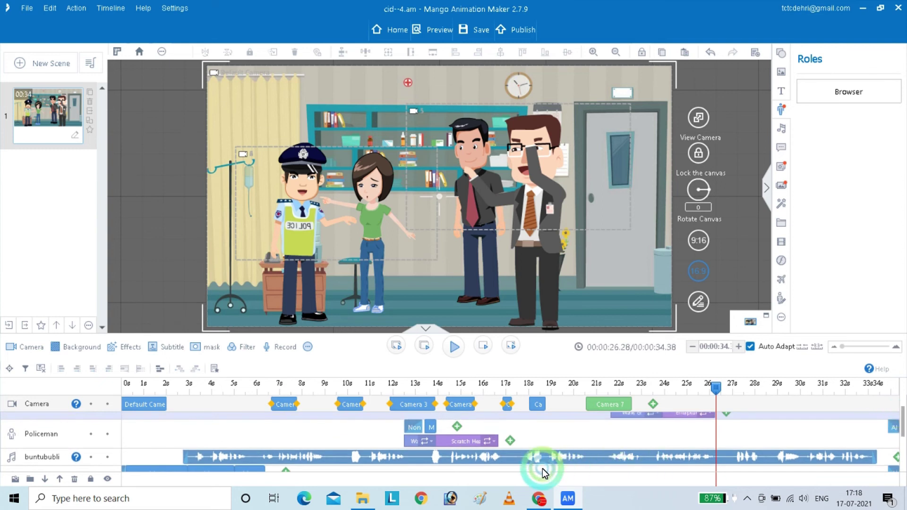
left_click(511, 441)
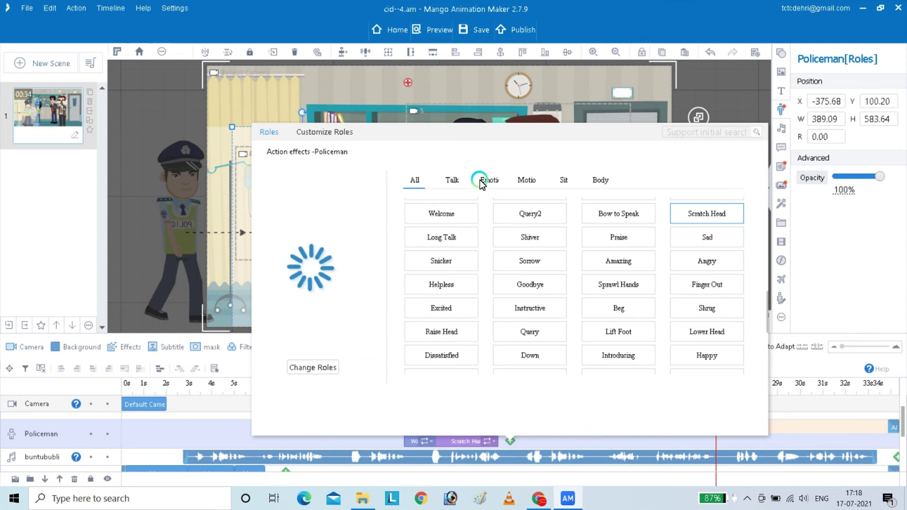
left_click(458, 181)
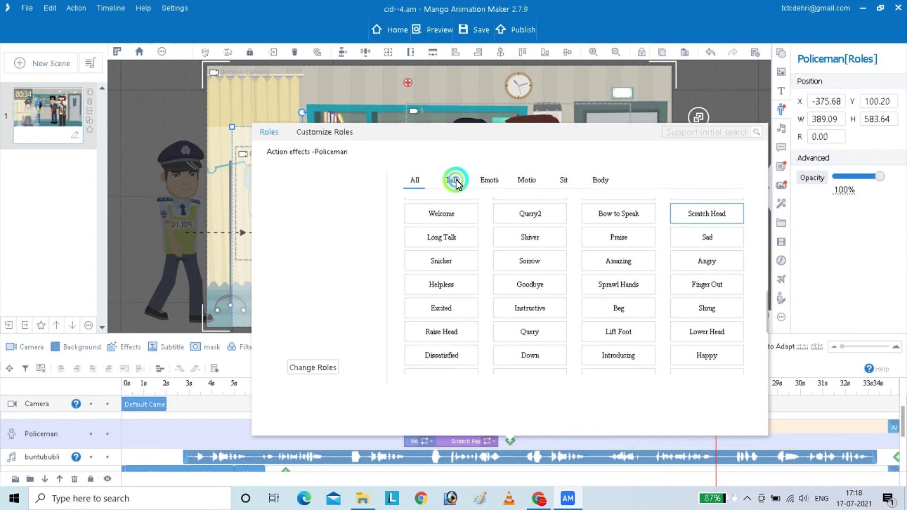
left_click(516, 239)
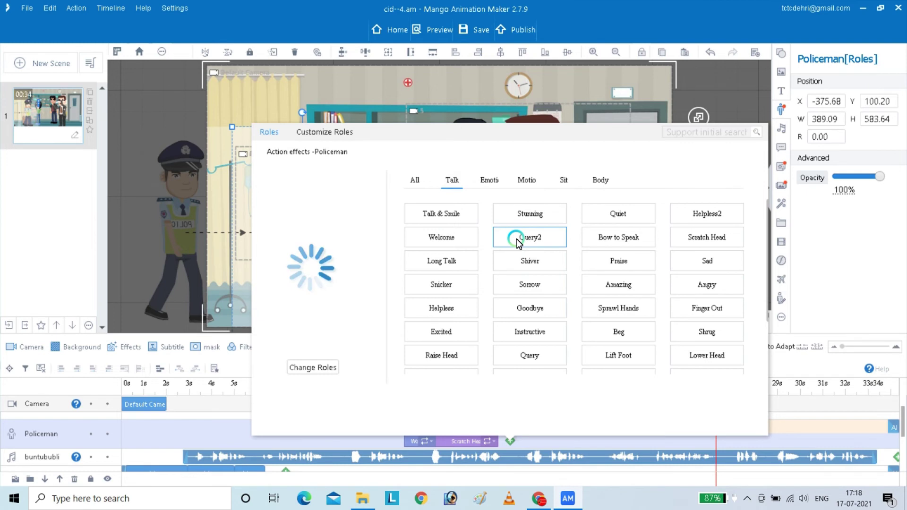
left_click(603, 236)
left_click(604, 236)
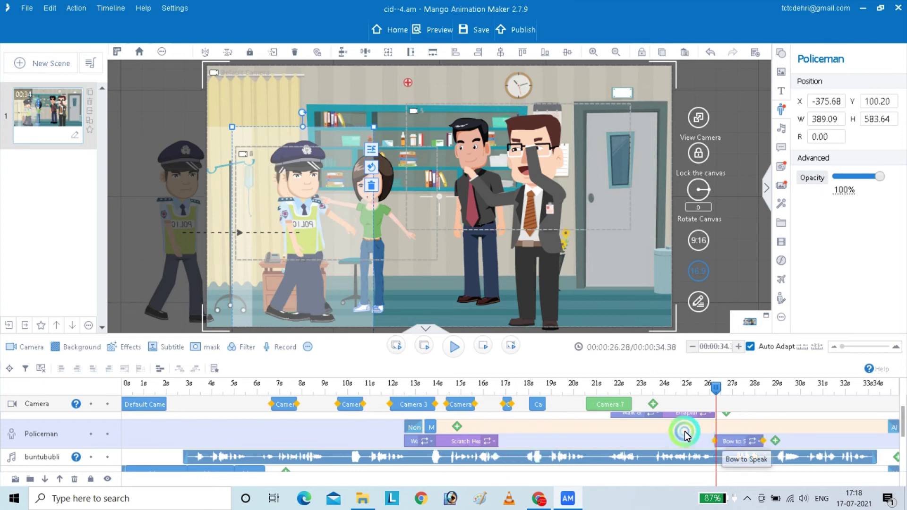
Step: Shift the Policeman's Bow to Speak action to start at about 26.8 seconds, playing the section to match the dialogue
left_click(448, 349)
left_click(762, 450)
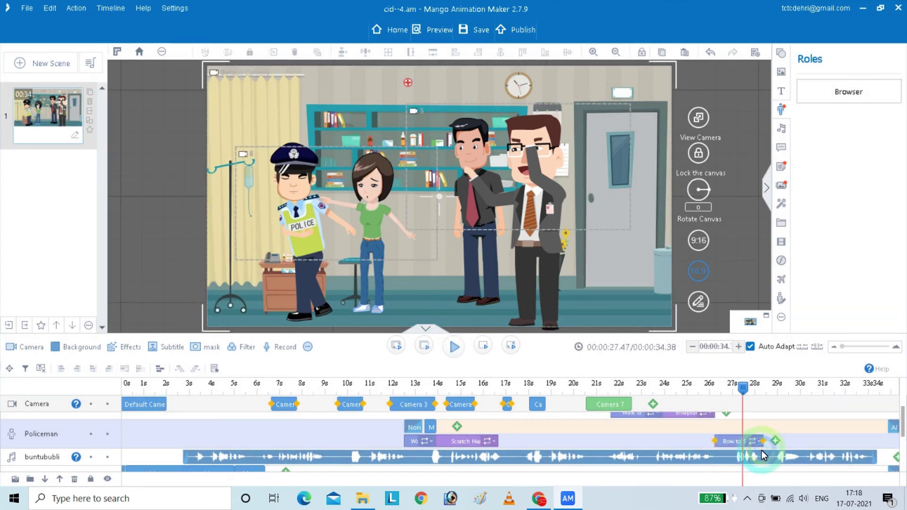
left_click(745, 442)
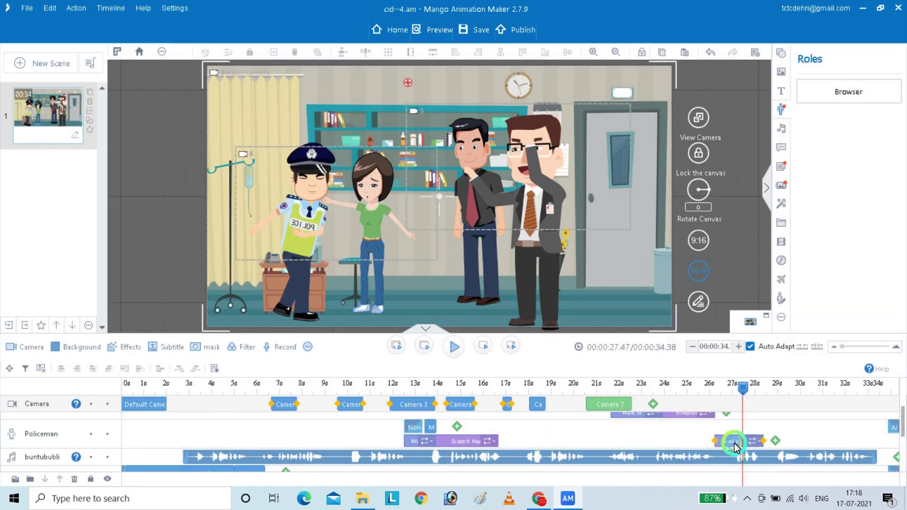
left_click_drag(735, 446, 753, 444)
left_click_drag(743, 389, 707, 410)
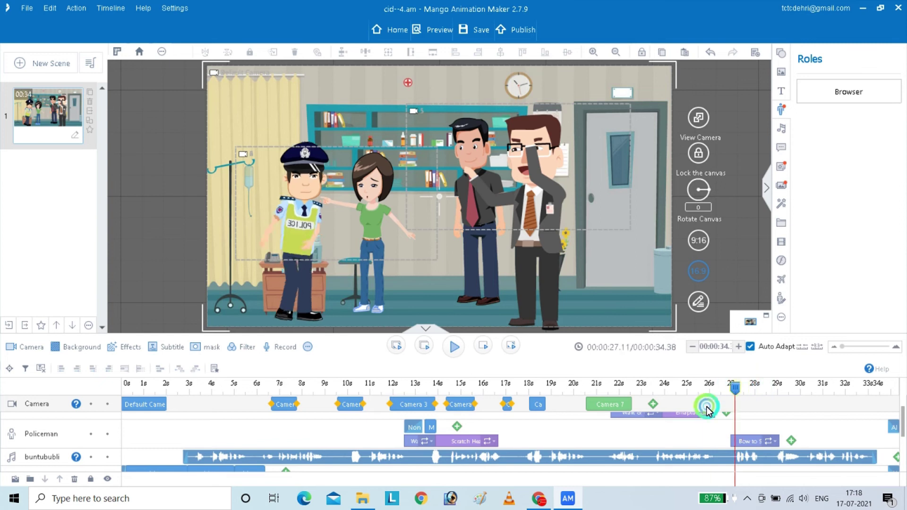
left_click(455, 347)
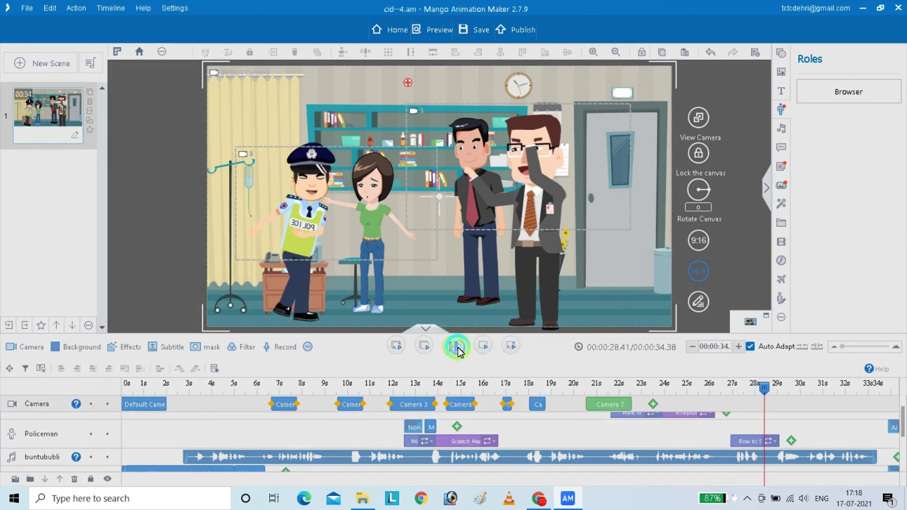
left_click(458, 347)
left_click(699, 446)
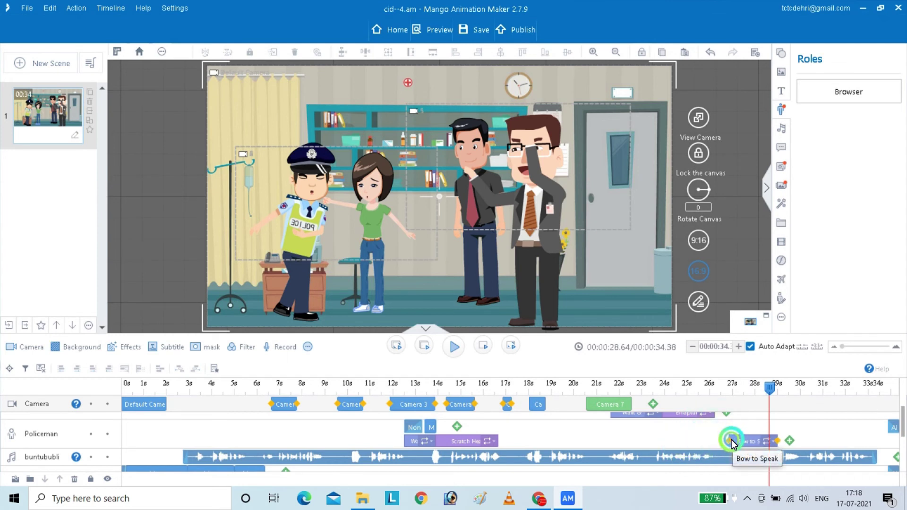
Step: Replay the Policeman's line and trim his Bow to Speak action to end at about 28.6 seconds
left_click_drag(762, 385, 654, 409)
left_click(465, 351)
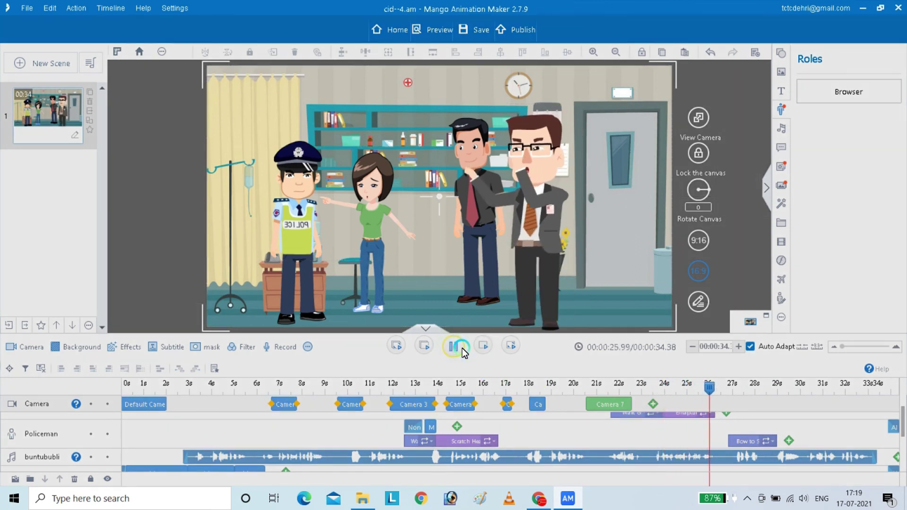
left_click(456, 347)
left_click(778, 442)
left_click_drag(777, 445, 770, 449)
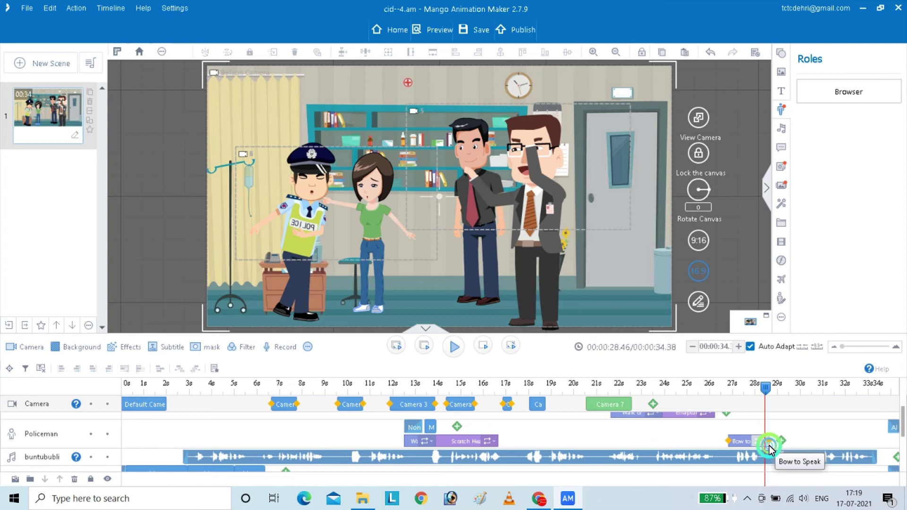
Step: Add the Finger Out talk action to the Bank Lobby Manager after his Enraptured action
left_click(904, 420)
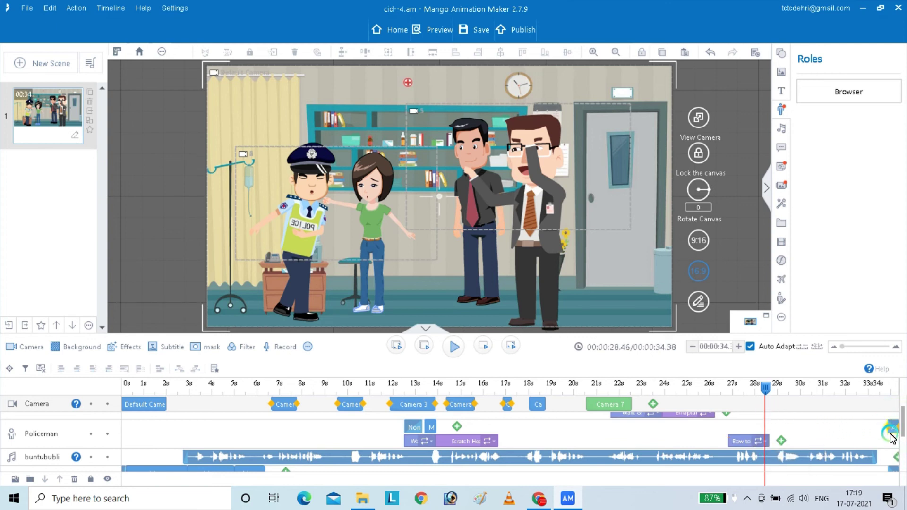
left_click_drag(905, 427, 904, 416)
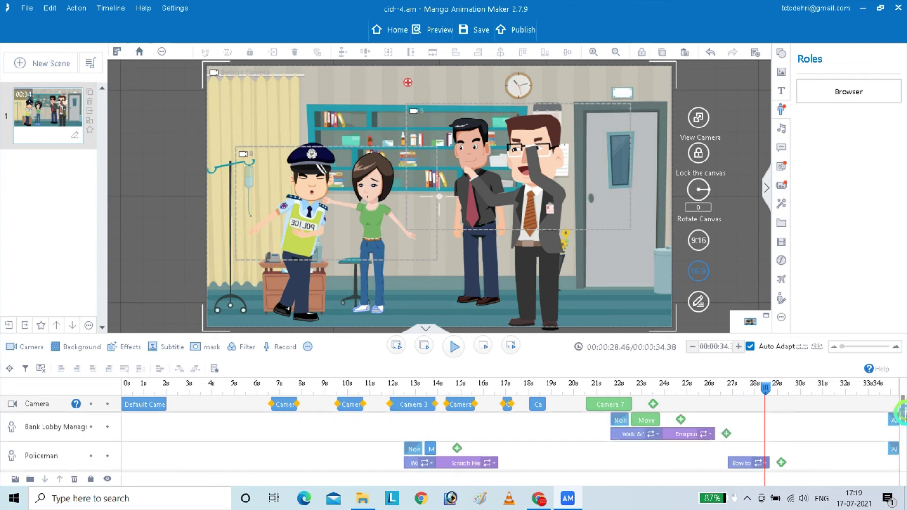
left_click(728, 428)
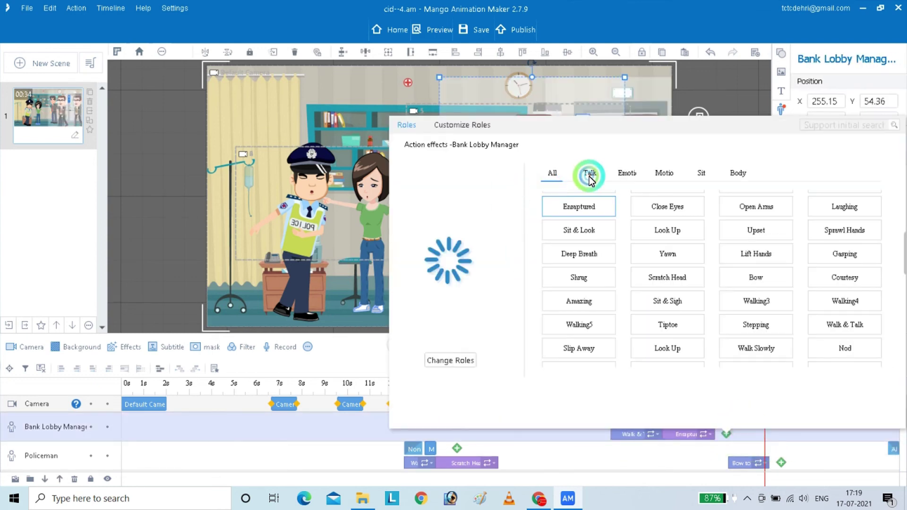
left_click(589, 176)
left_click(590, 175)
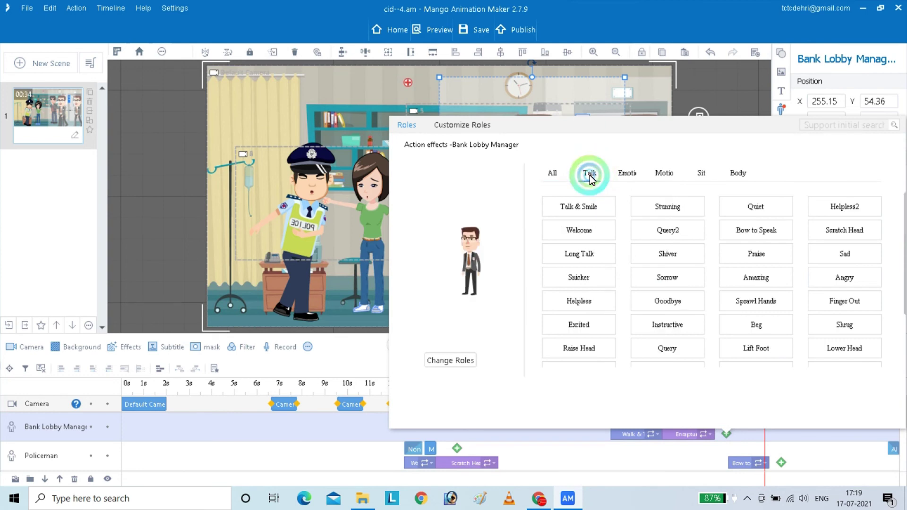
left_click(854, 302)
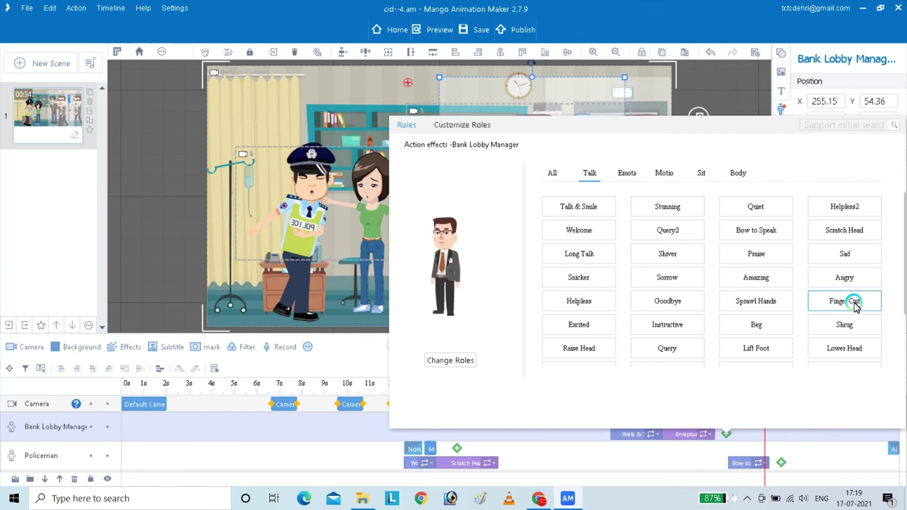
double_click(854, 302)
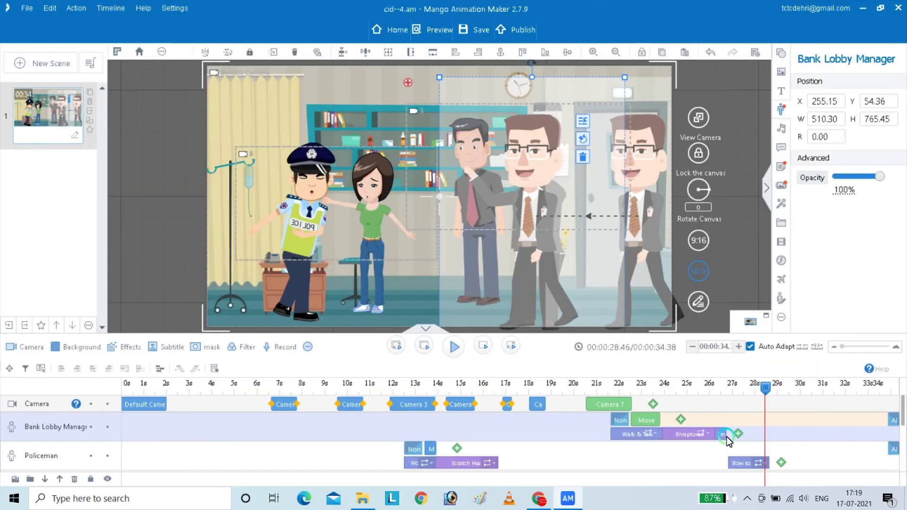
Step: Shift the manager's Finger Out action to start at about 28.6 seconds, stretch it to about 31.5 seconds and play the section
left_click(750, 436)
left_click_drag(750, 436, 777, 435)
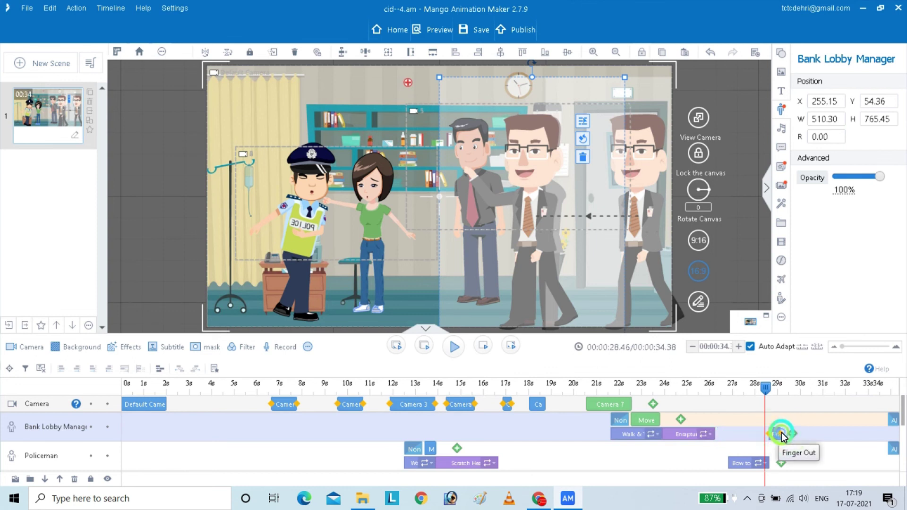
left_click_drag(777, 437, 834, 430)
left_click(589, 373)
left_click(451, 349)
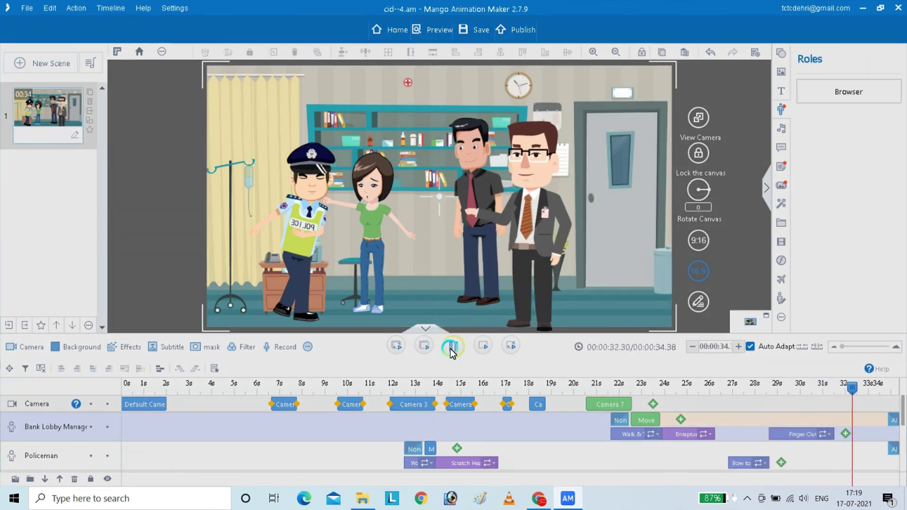
Step: Extend the manager's Finger Out action to end at about 32.6 seconds and replay it against the dialogue
left_click(829, 436)
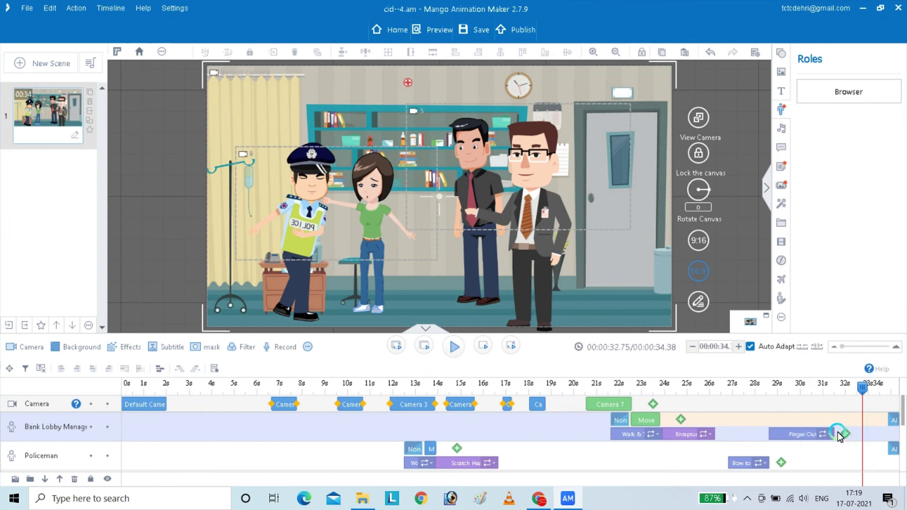
left_click_drag(833, 434, 859, 433)
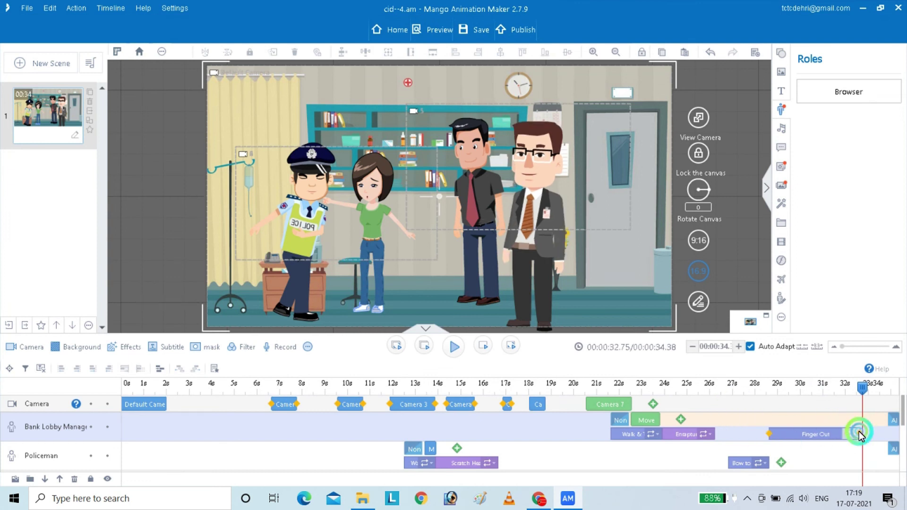
left_click_drag(863, 386, 576, 385)
left_click(453, 349)
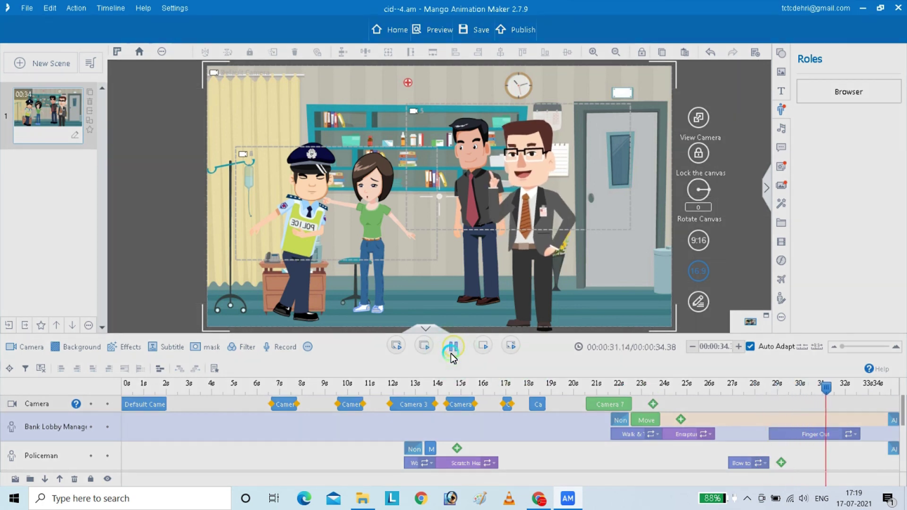
left_click(452, 350)
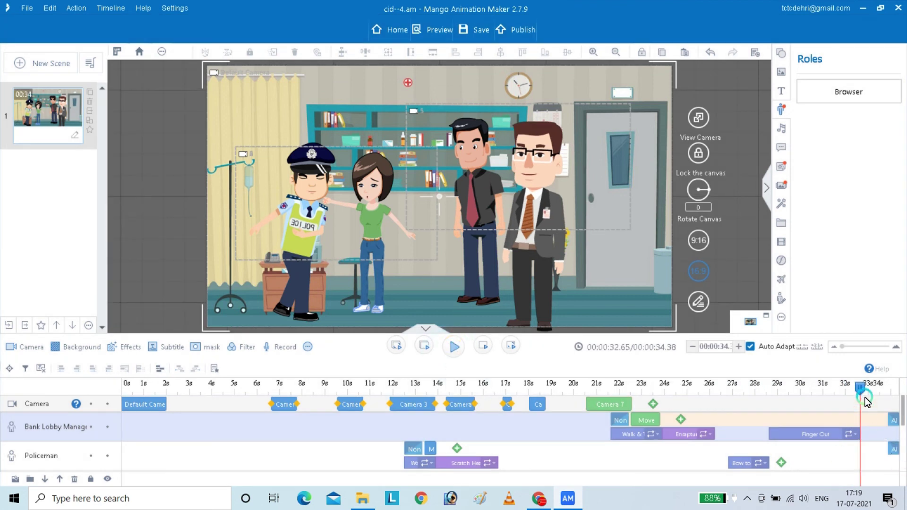
Step: Replay the manager's line from about 28.3 seconds and trim his Finger Out action to end at about 31.7 seconds
left_click_drag(860, 393, 761, 422)
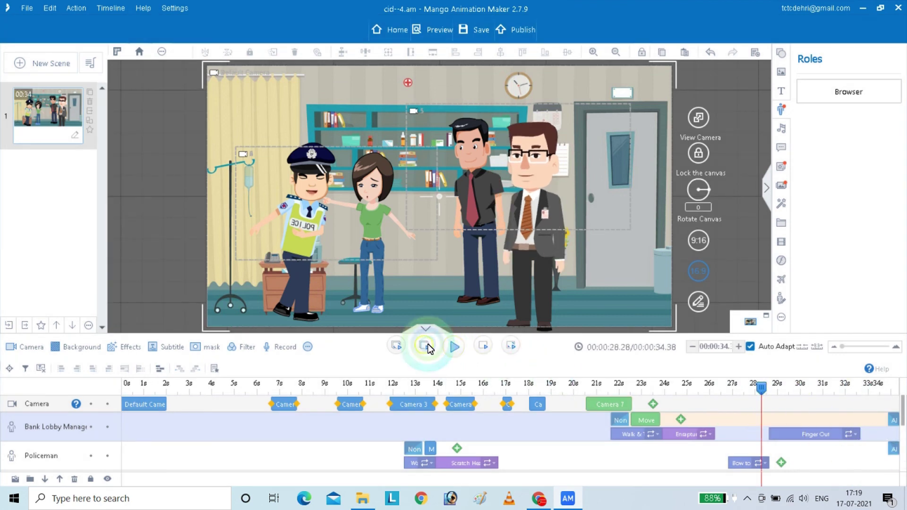
left_click(455, 348)
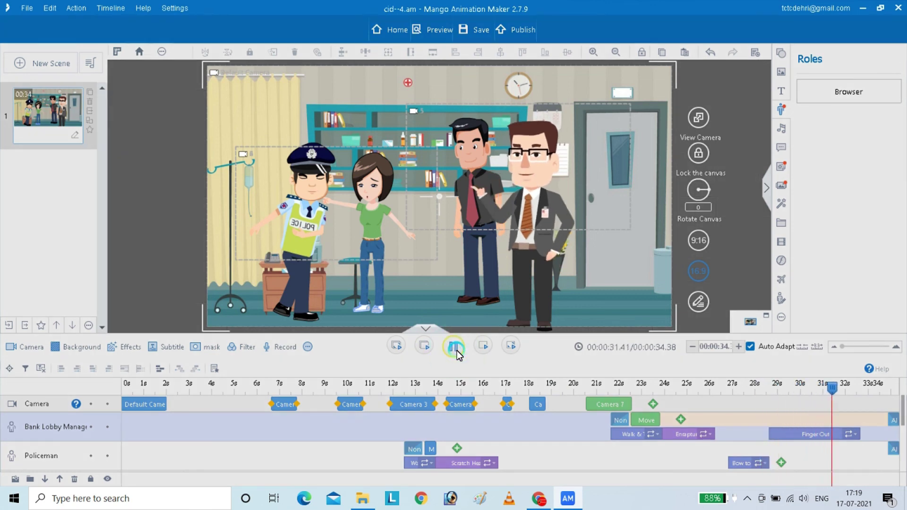
left_click(800, 435)
left_click_drag(859, 433, 838, 436)
Step: Preview several talk actions for the manager, then add Praise right after Finger Out and extend it to about 32.9 seconds
left_click(851, 433)
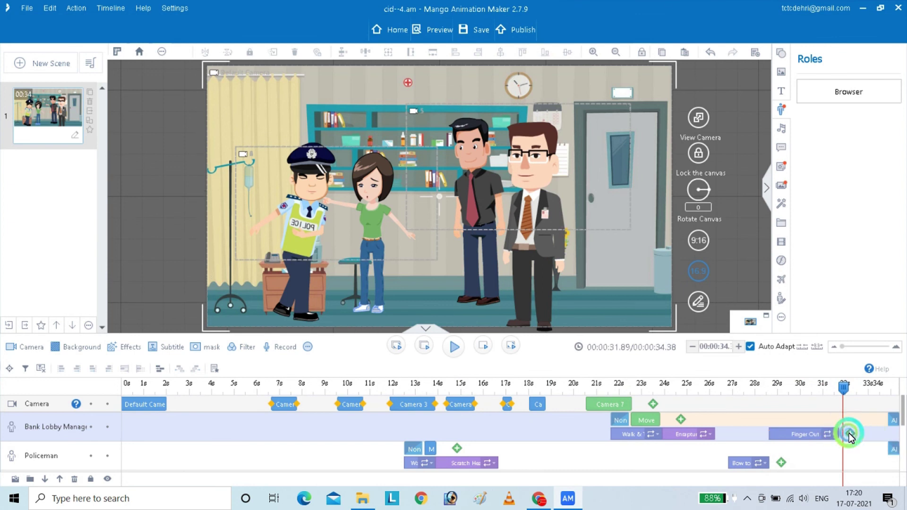
left_click(594, 173)
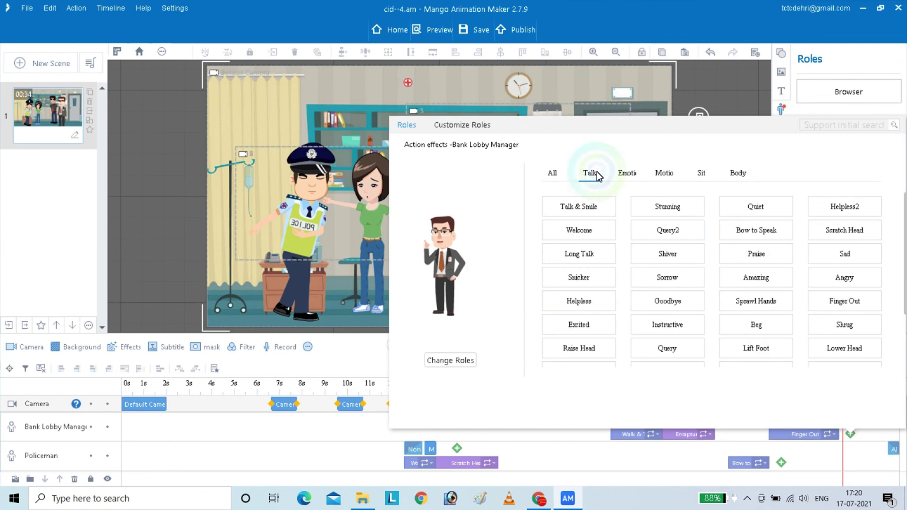
left_click(844, 255)
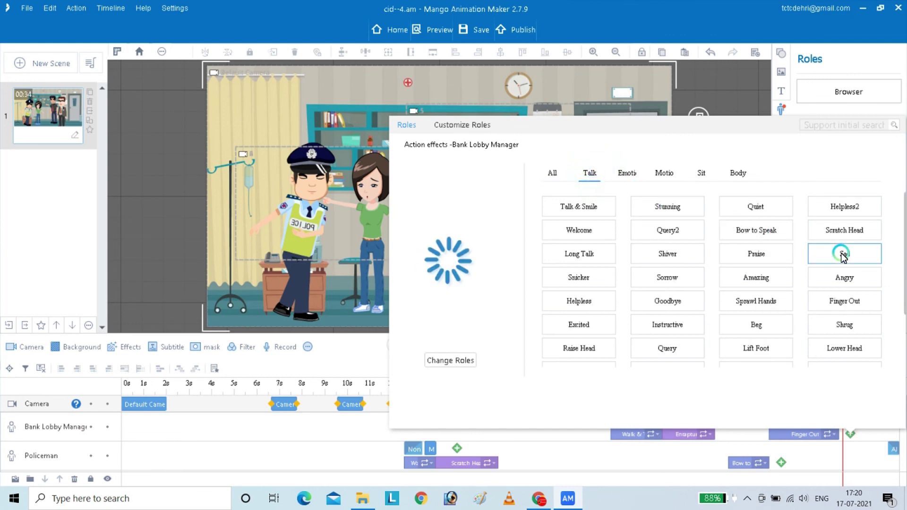
left_click(844, 281)
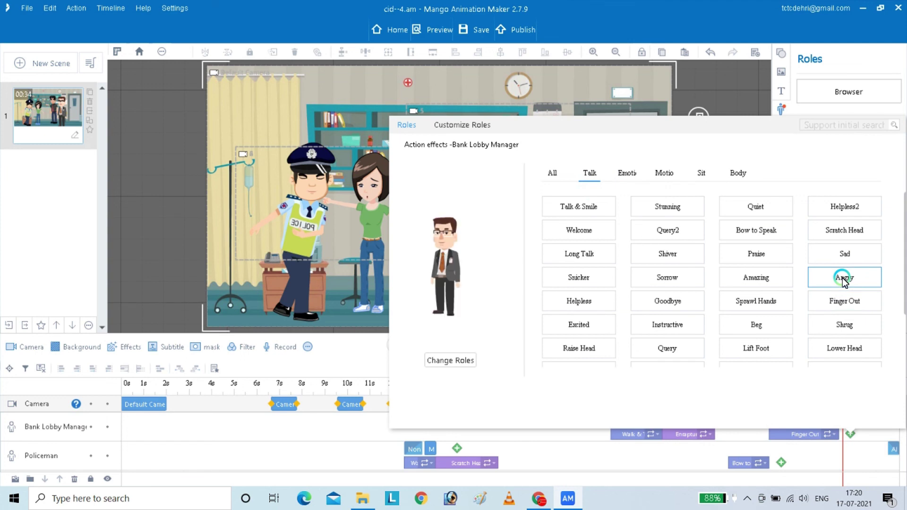
left_click(783, 279)
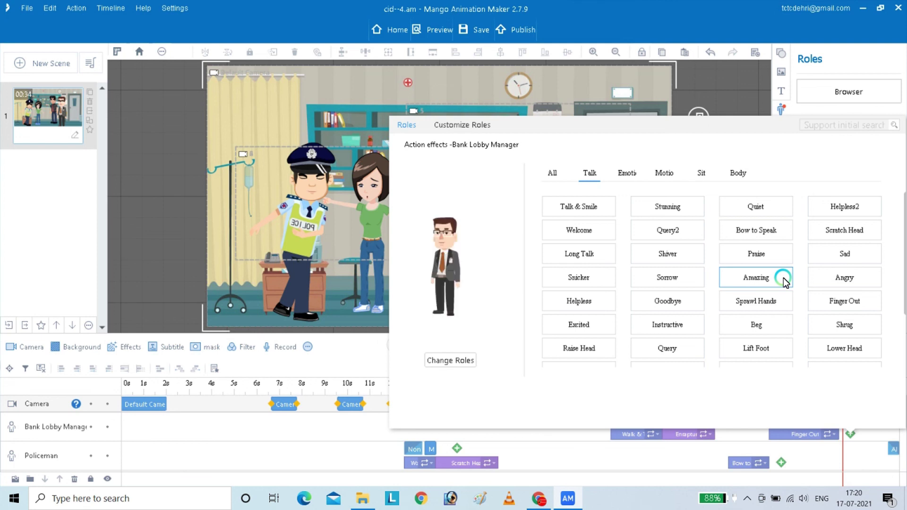
left_click(756, 231)
left_click(755, 255)
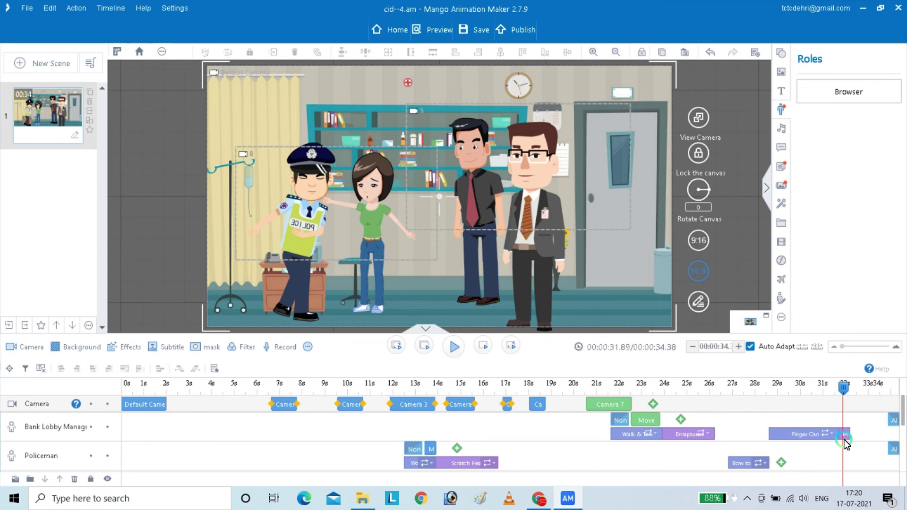
left_click(859, 433)
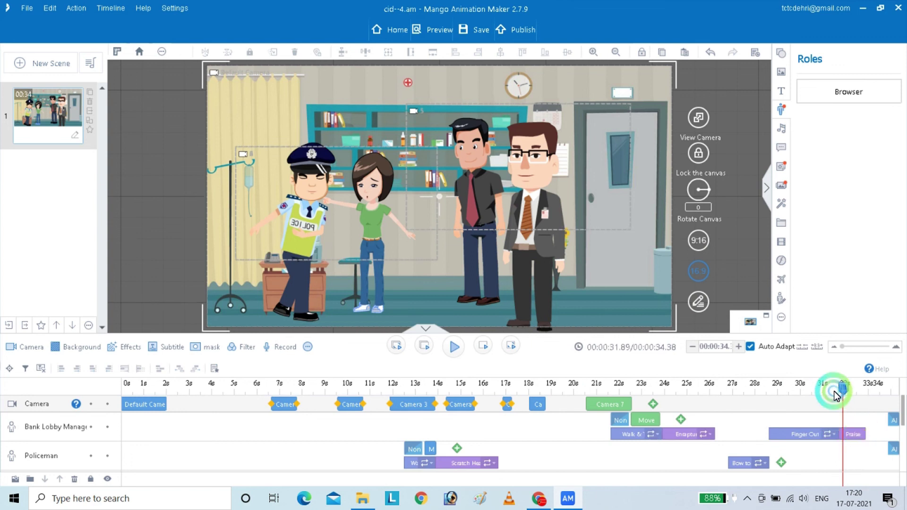
Step: Play the scene's ending with the manager's Praise action and save the project
left_click(766, 416)
left_click(453, 348)
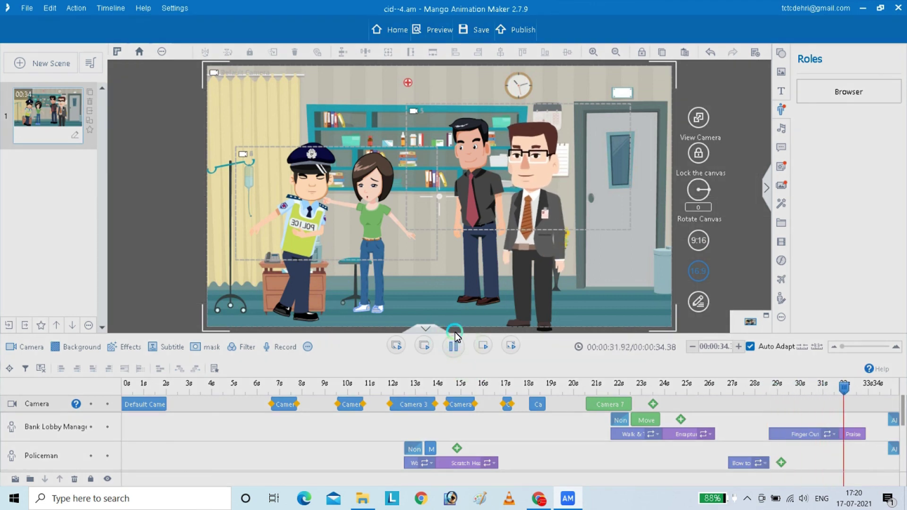
left_click(453, 349)
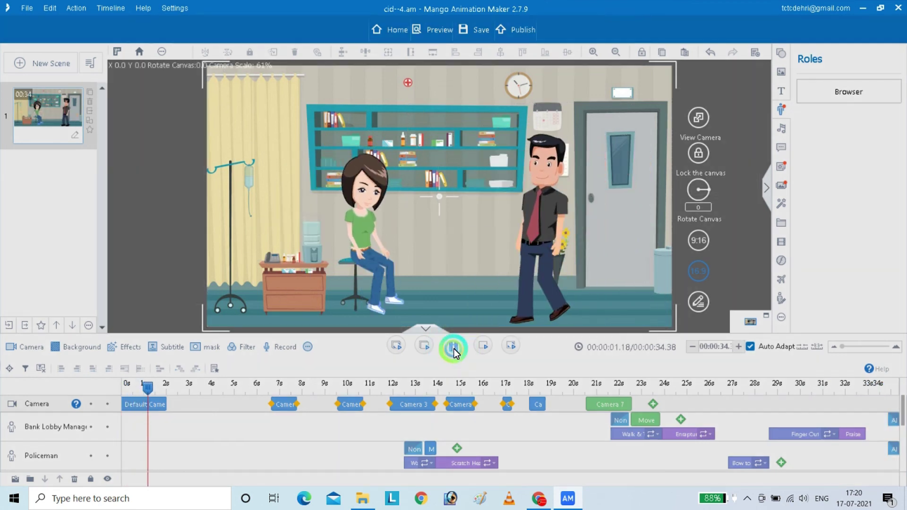
left_click(453, 348)
left_click(482, 31)
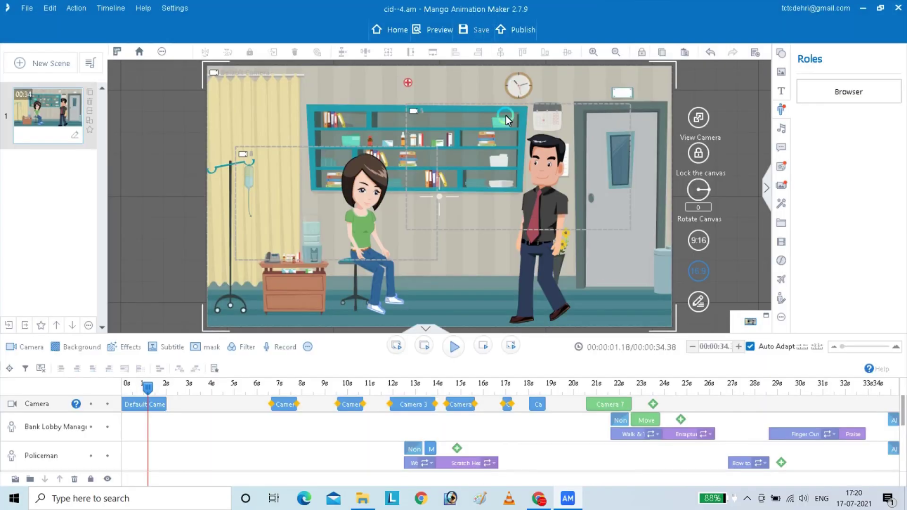
left_click(751, 498)
left_click(724, 474)
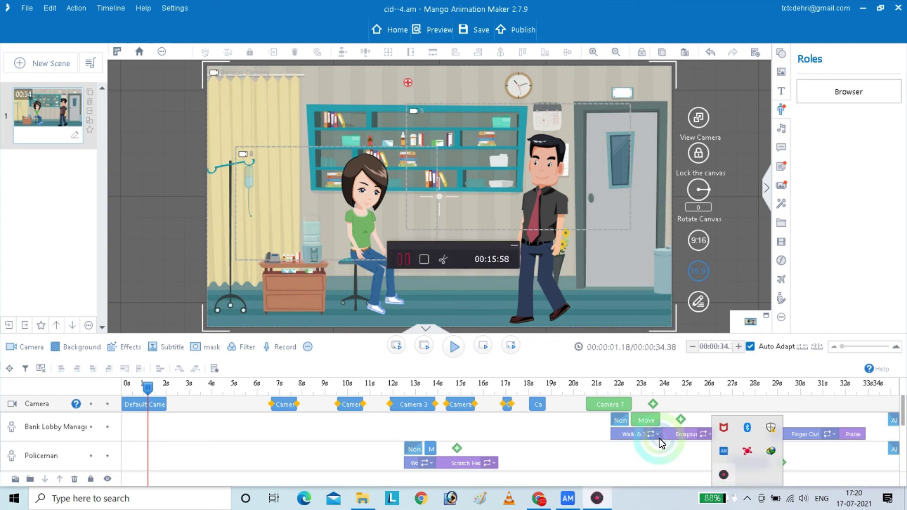